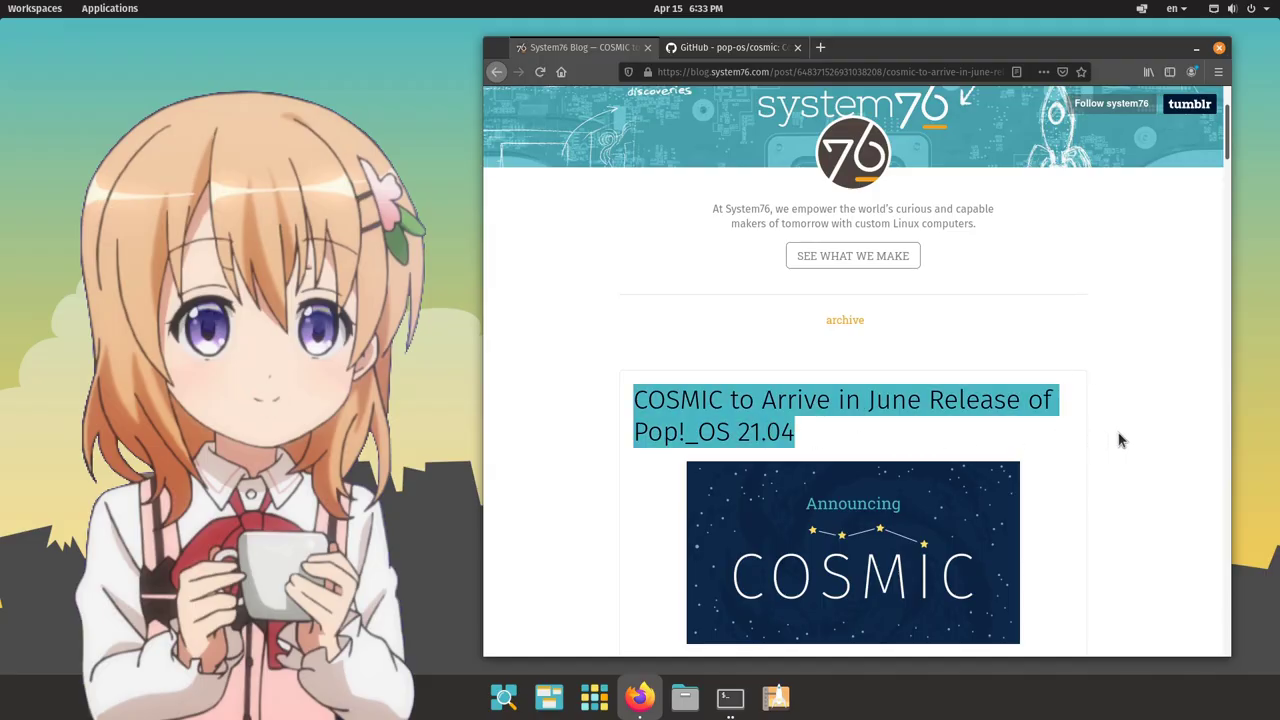
Scroll the 'COSMIC to Arrive in June Release of Pop!_OS 21.04' post past The Super Key to A Dock
scroll(1120, 440, down, 5)
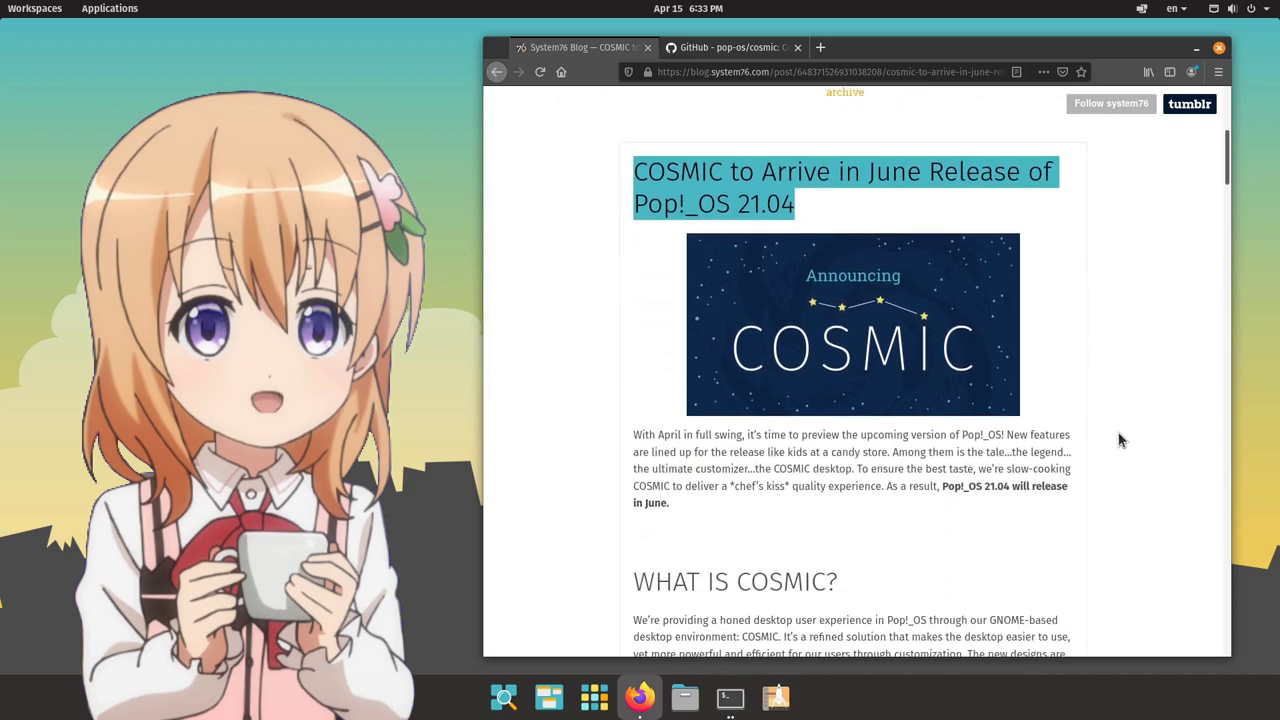
scroll(1120, 440, down, 2)
scroll(1120, 440, down, 2)
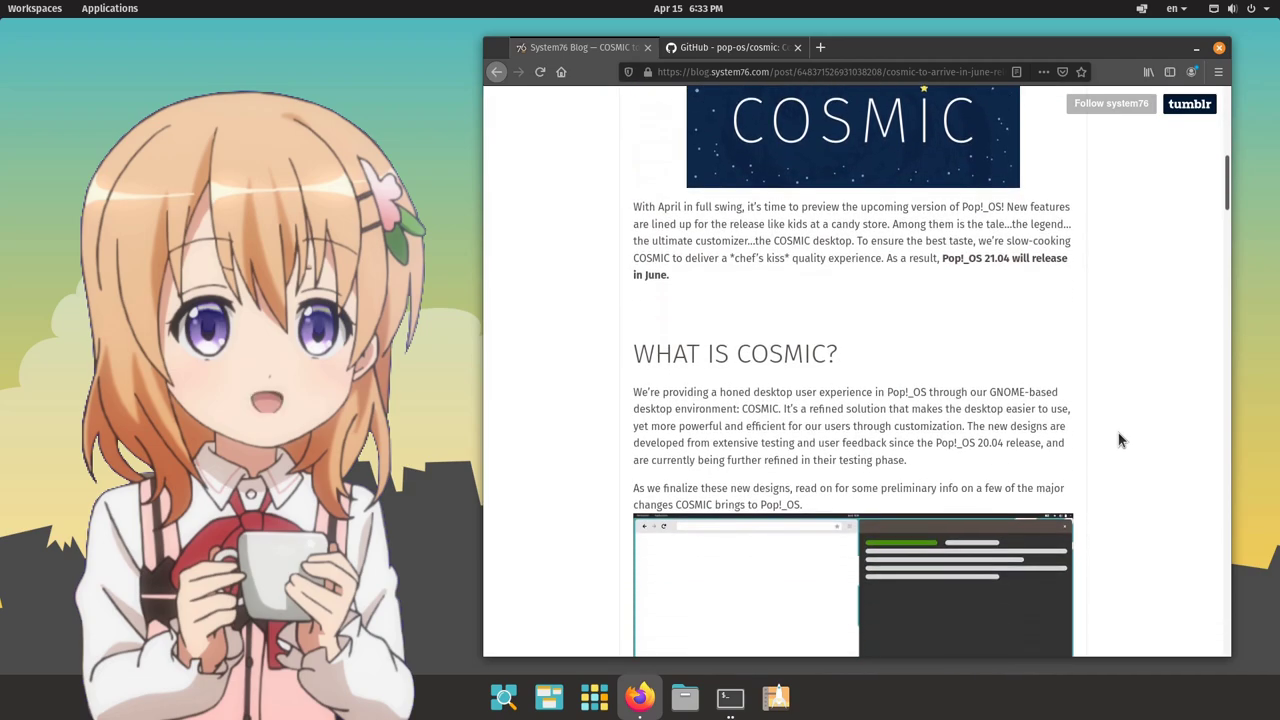
scroll(1120, 440, down, 2)
scroll(1120, 440, down, 2)
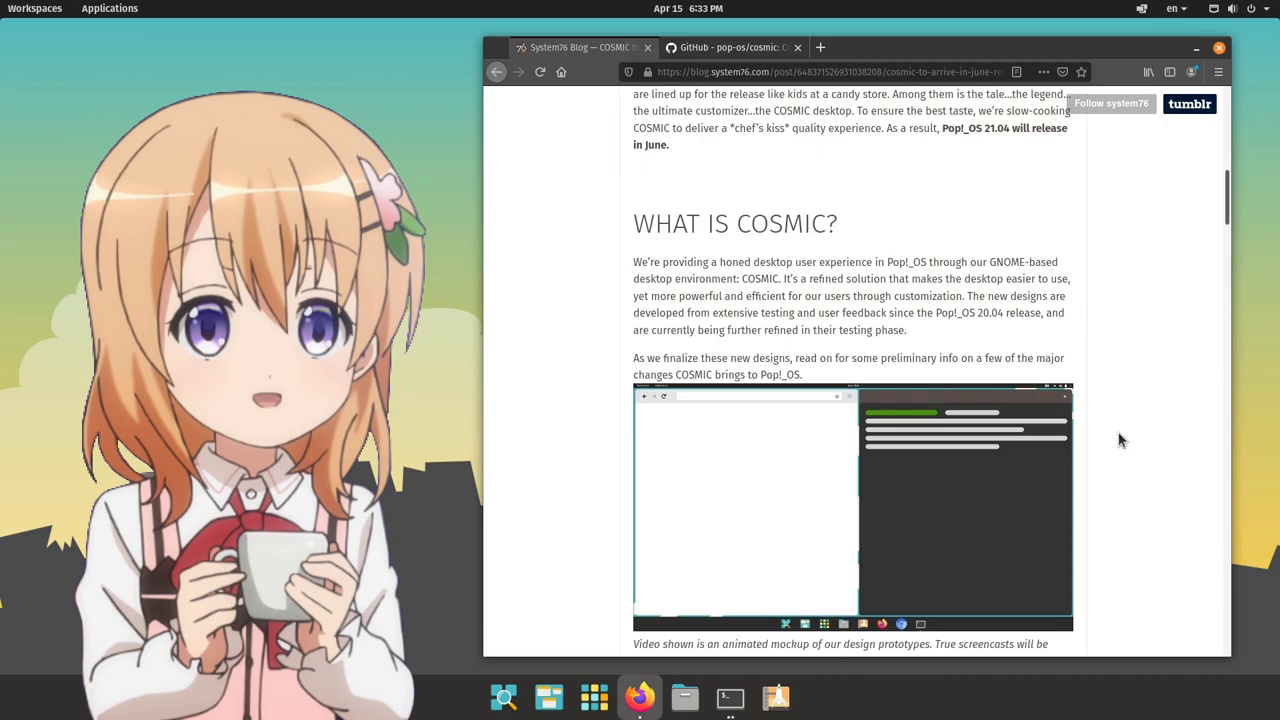
scroll(1120, 440, down, 2)
scroll(1120, 440, down, 2)
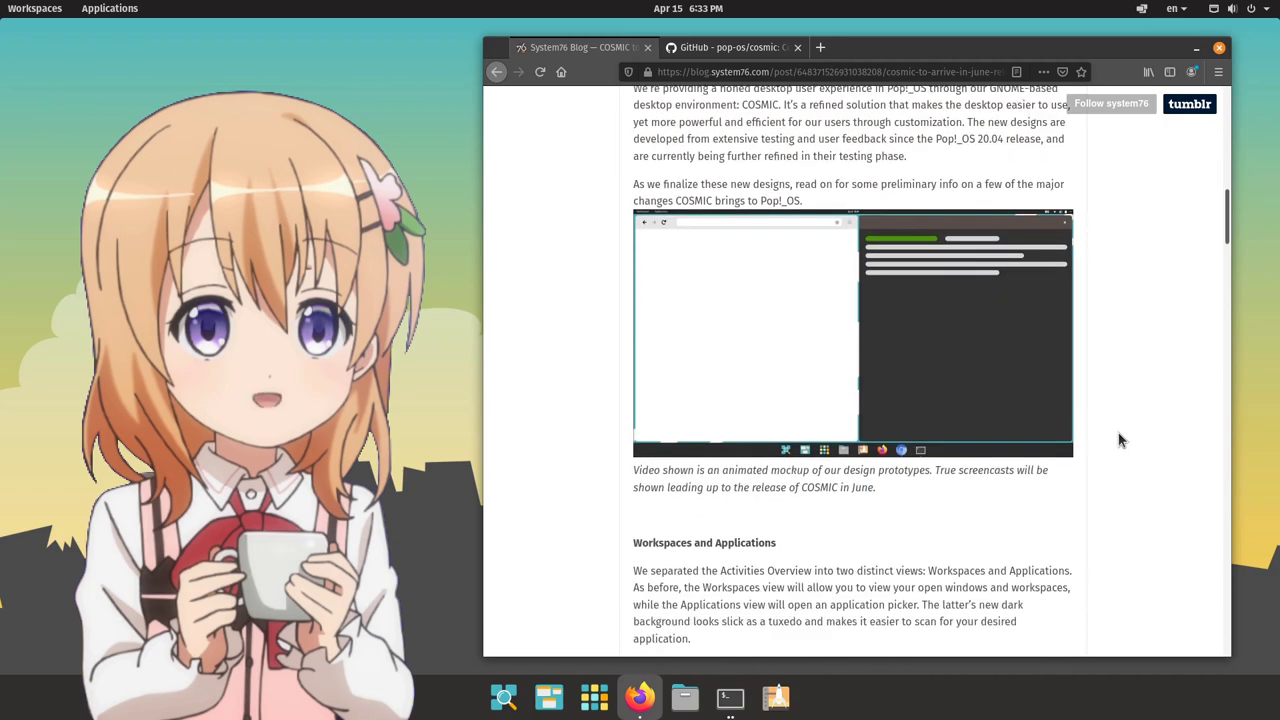
scroll(1120, 440, down, 5)
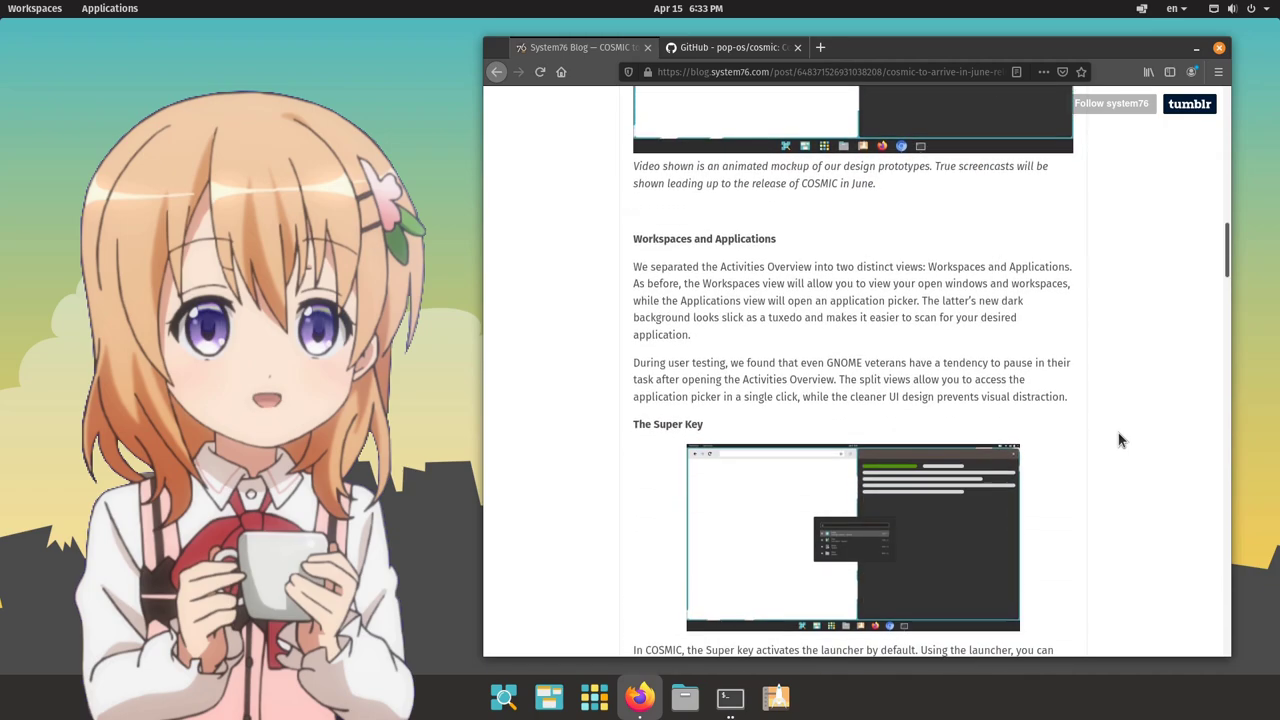
scroll(1120, 440, down, 2)
scroll(1120, 440, down, 2)
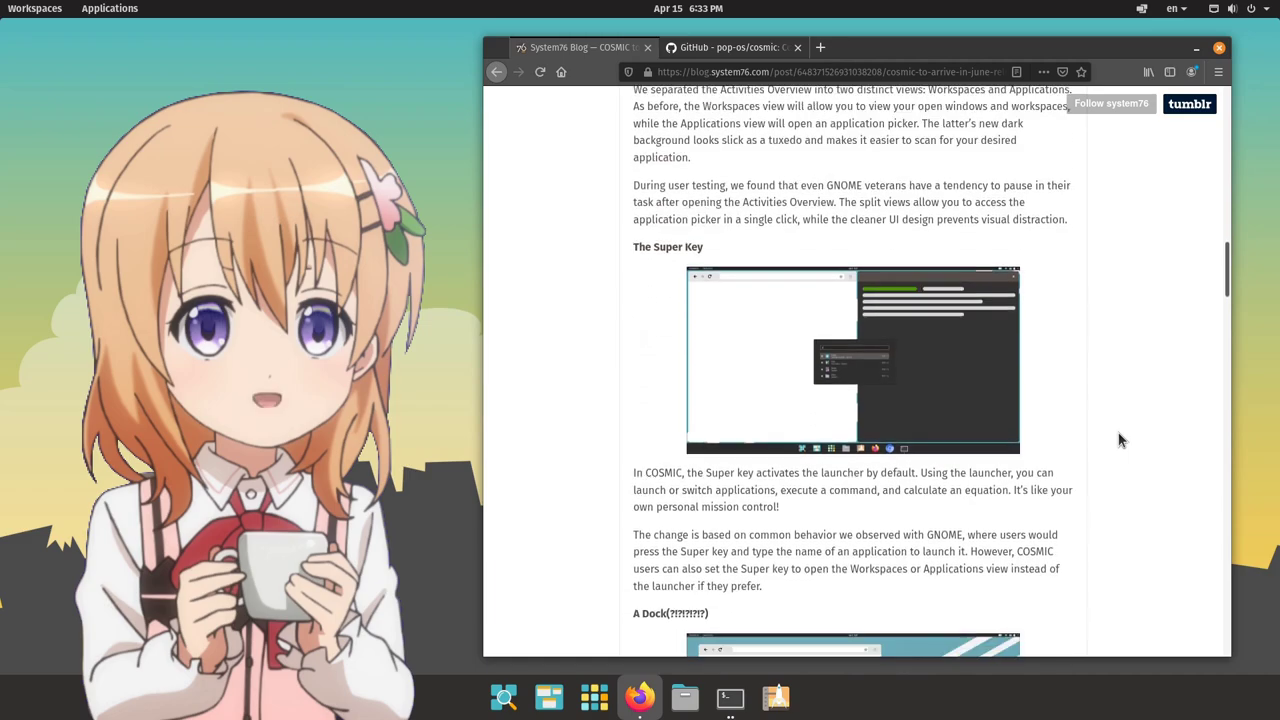
scroll(1120, 440, down, 2)
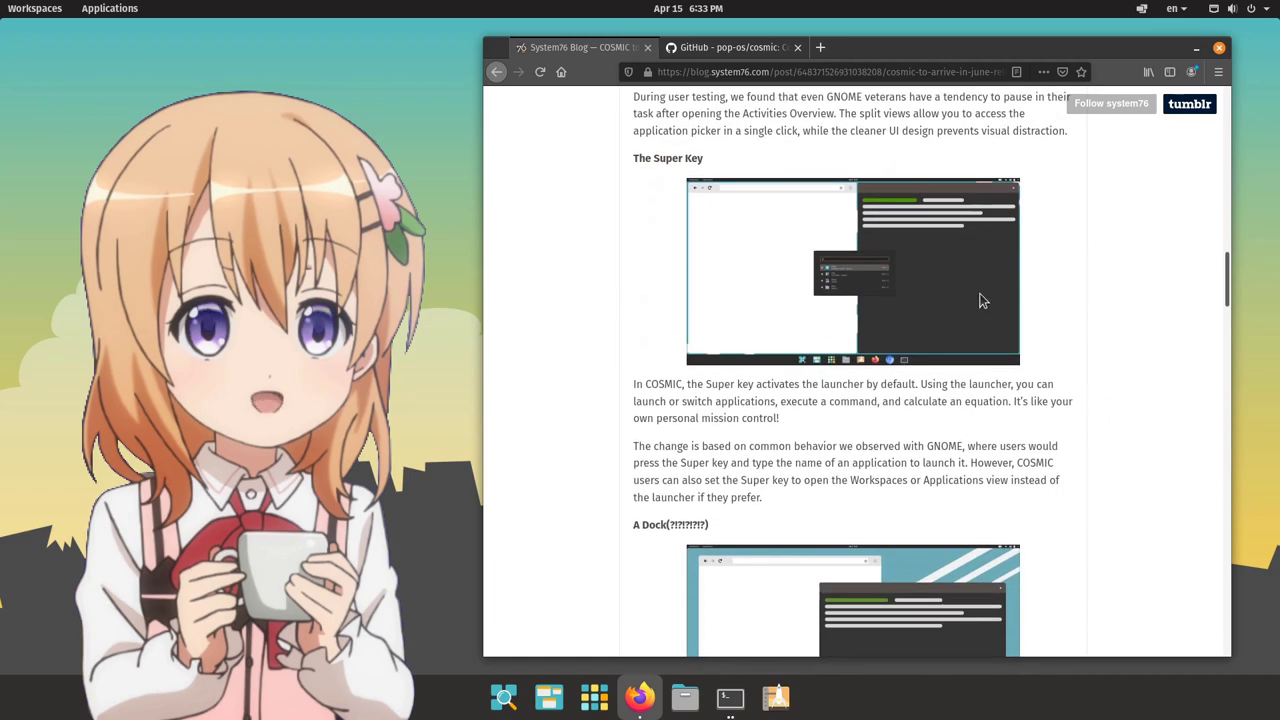
scroll(980, 300, down, 5)
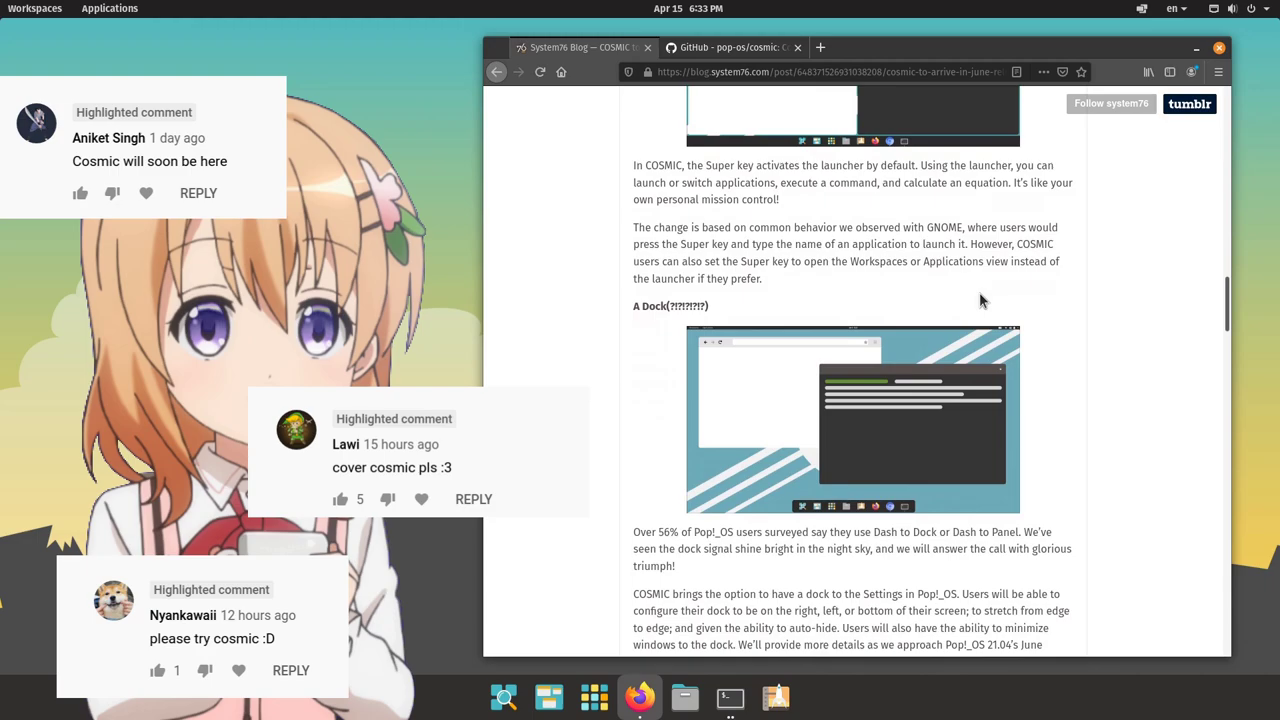
scroll(979, 298, down, 5)
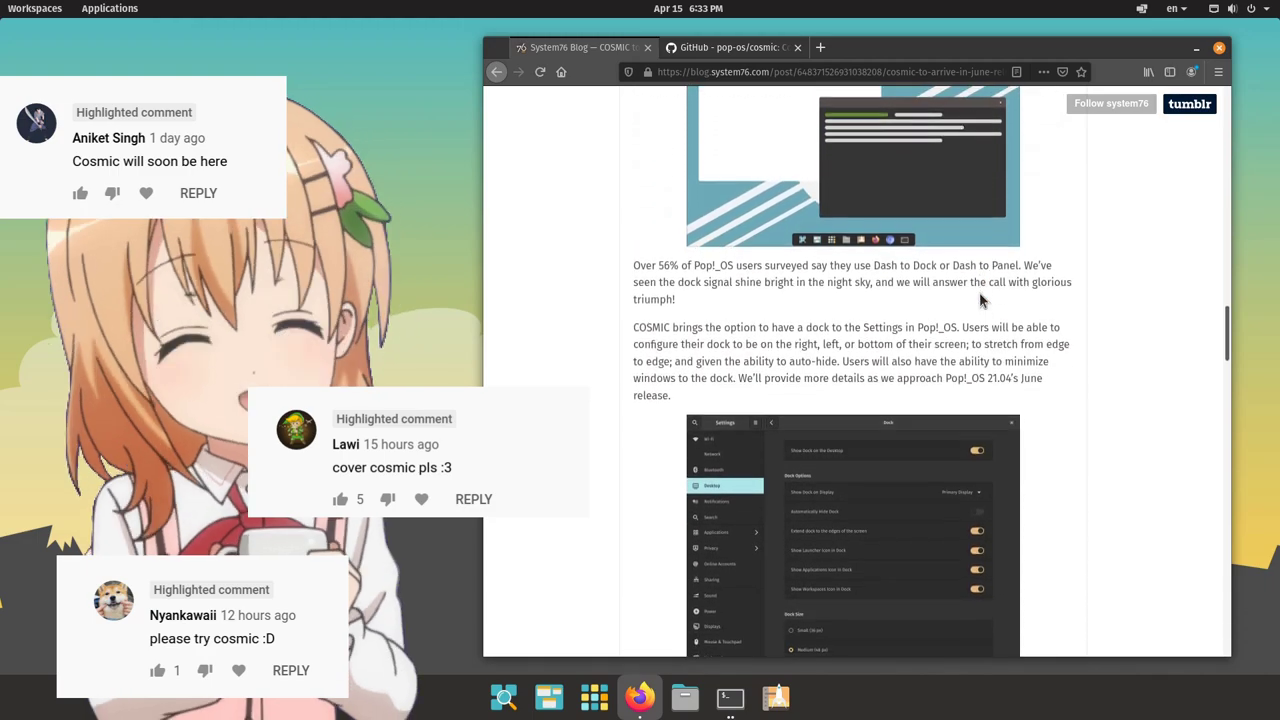
scroll(980, 298, down, 2)
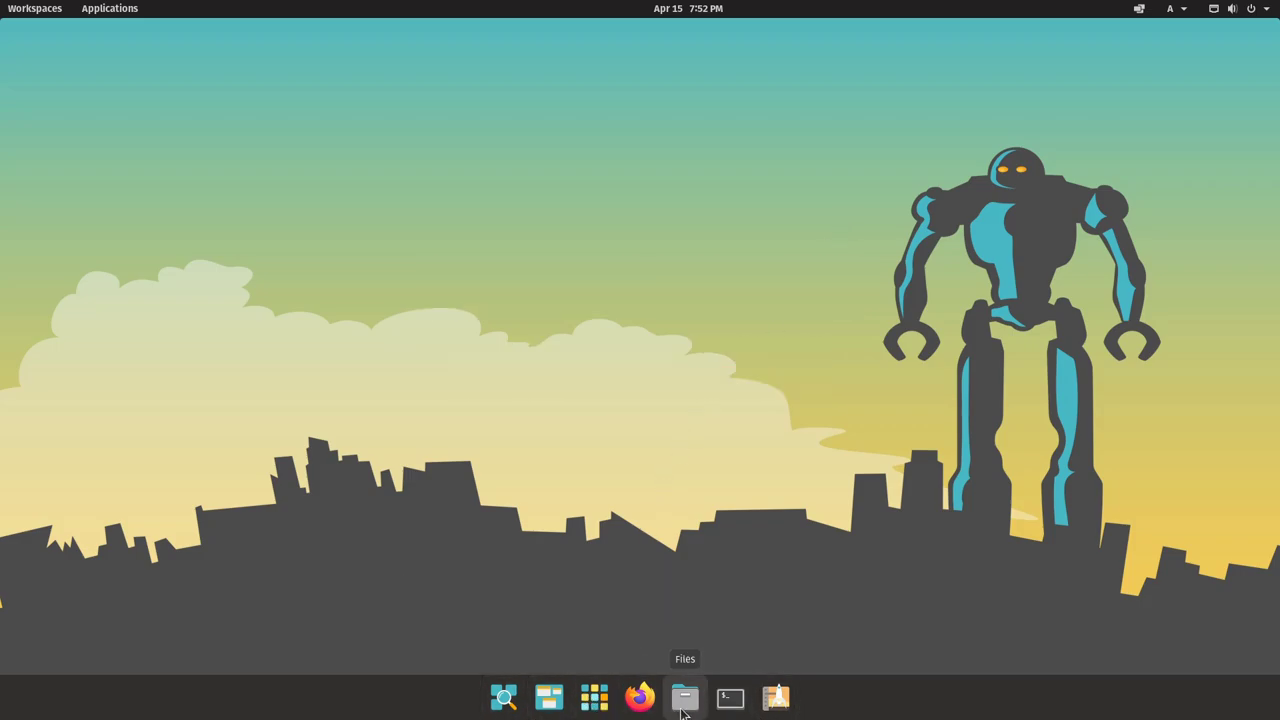
Launch two Terminal windows from the dock and shift the second one down and right
click(729, 705)
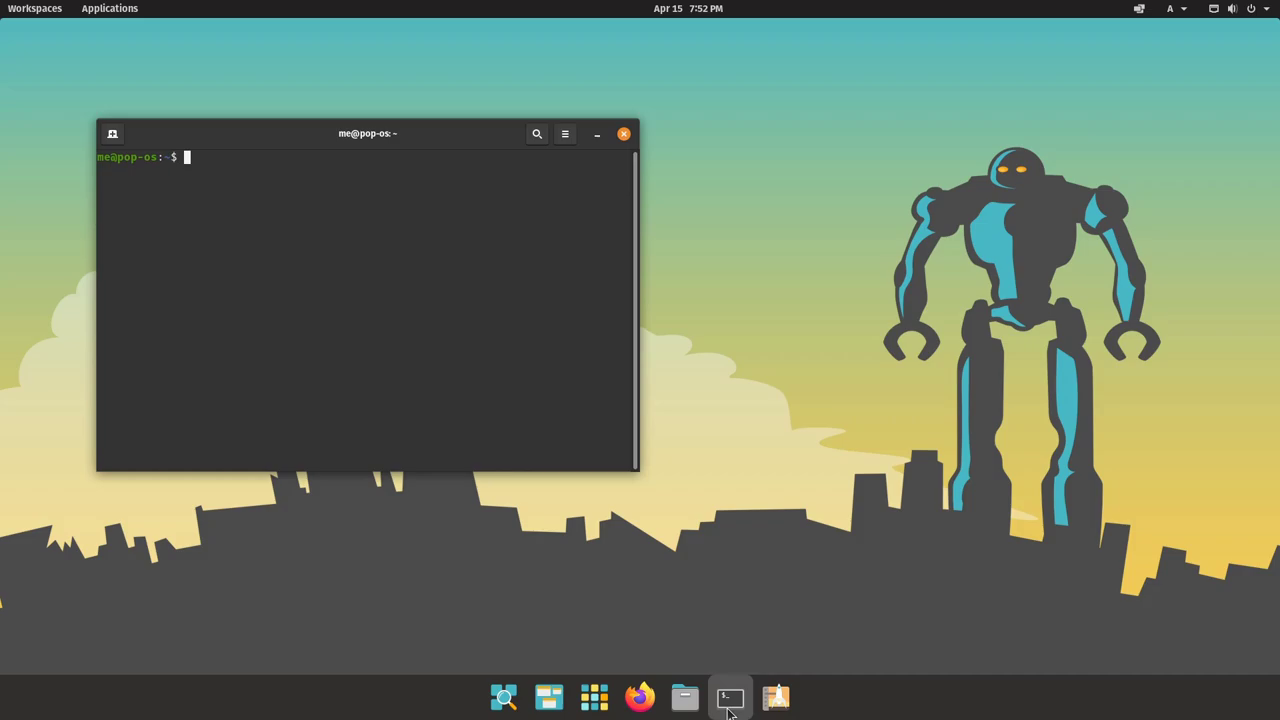
click(729, 705)
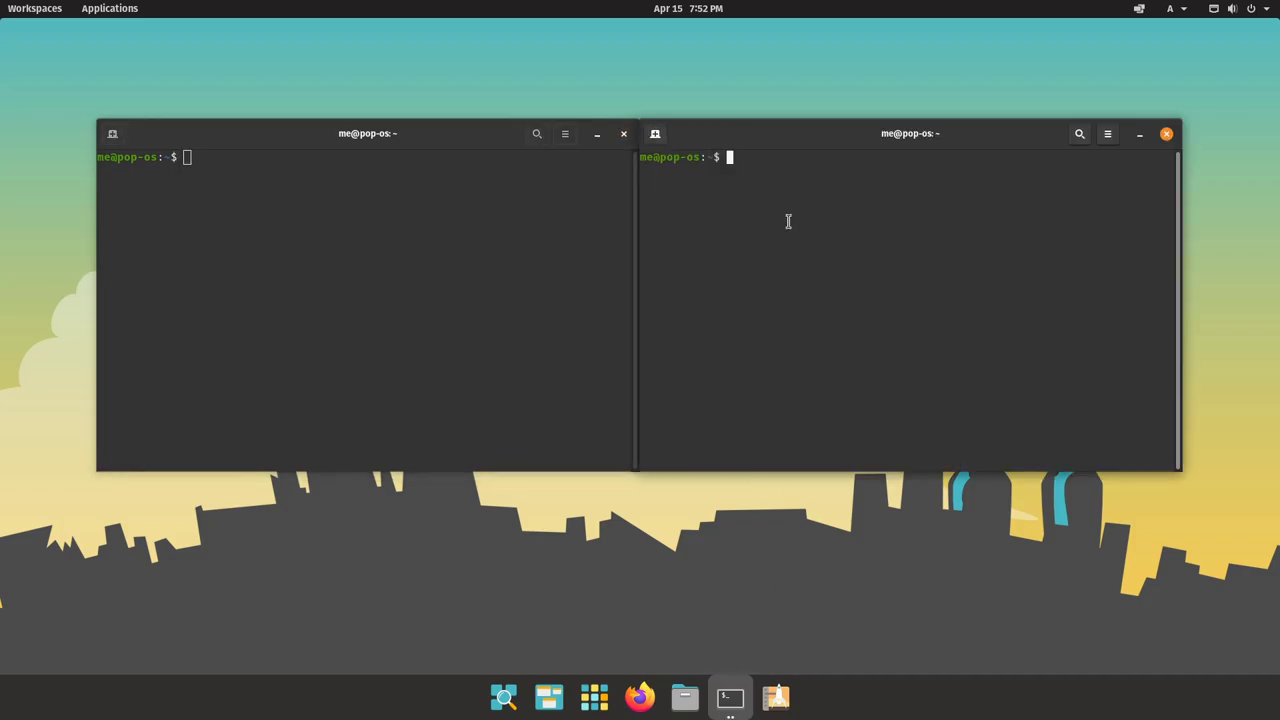
drag(846, 145, 887, 180)
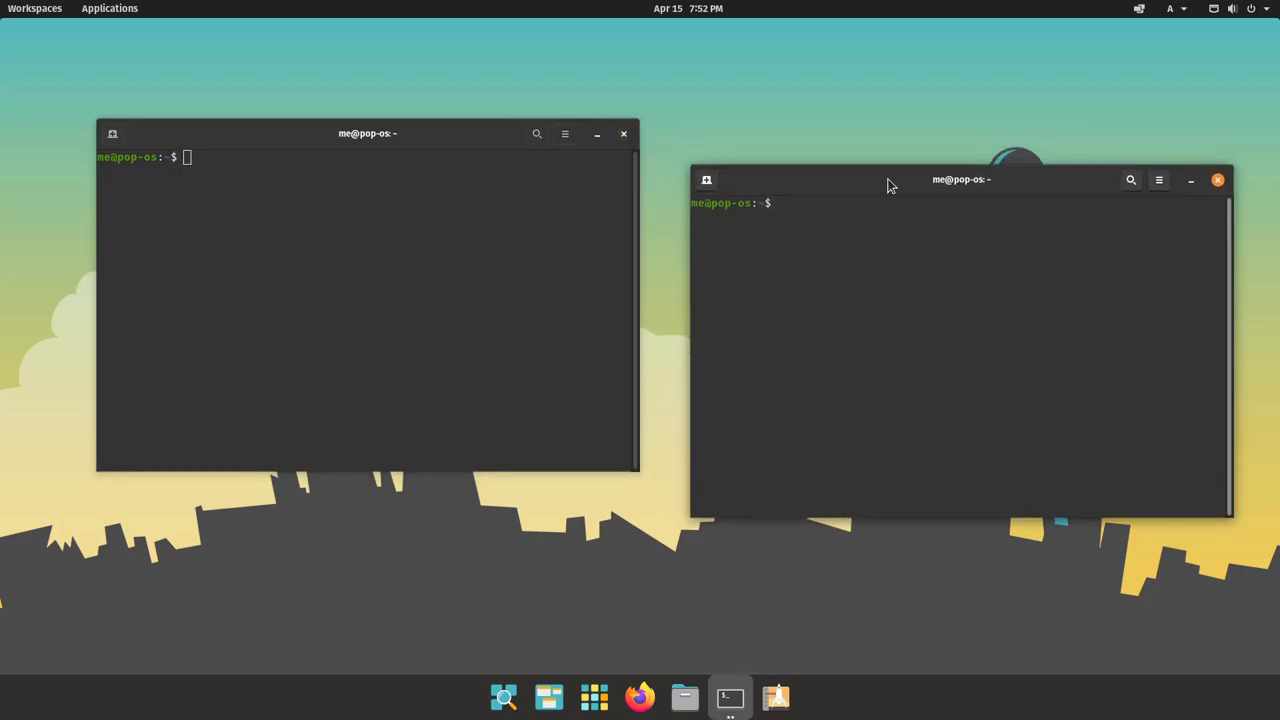
click(1138, 9)
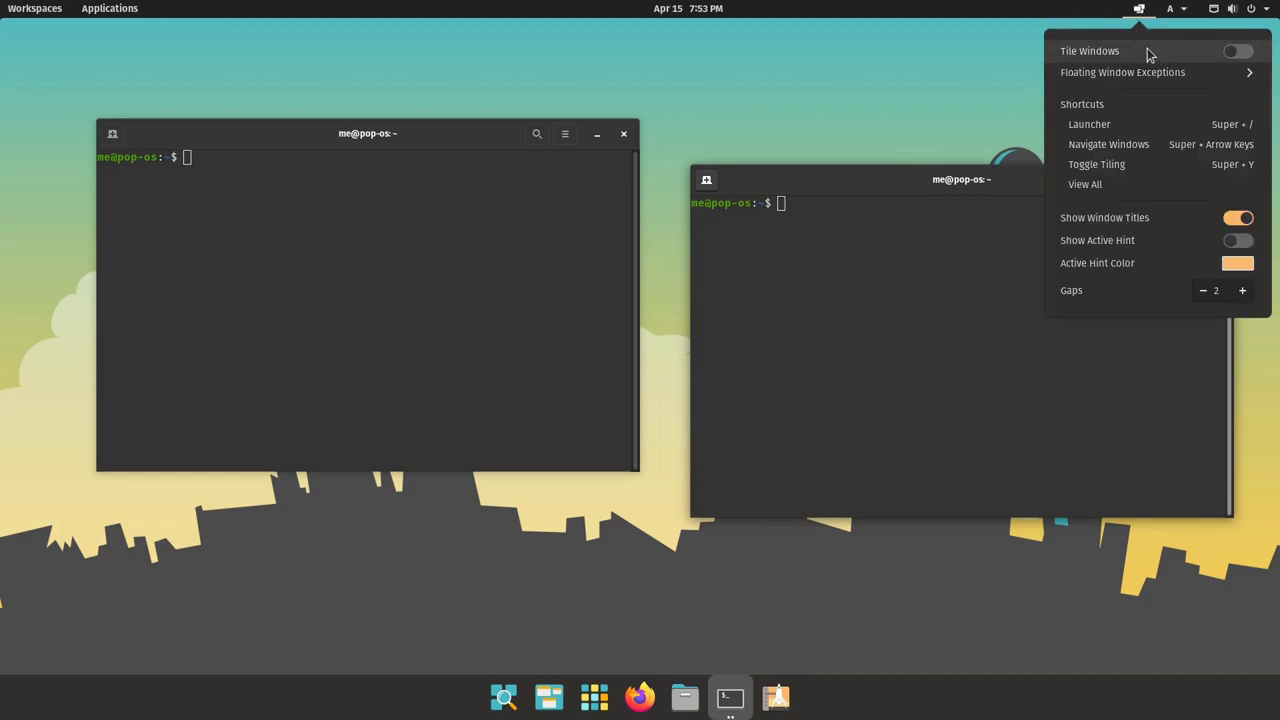
click(1148, 52)
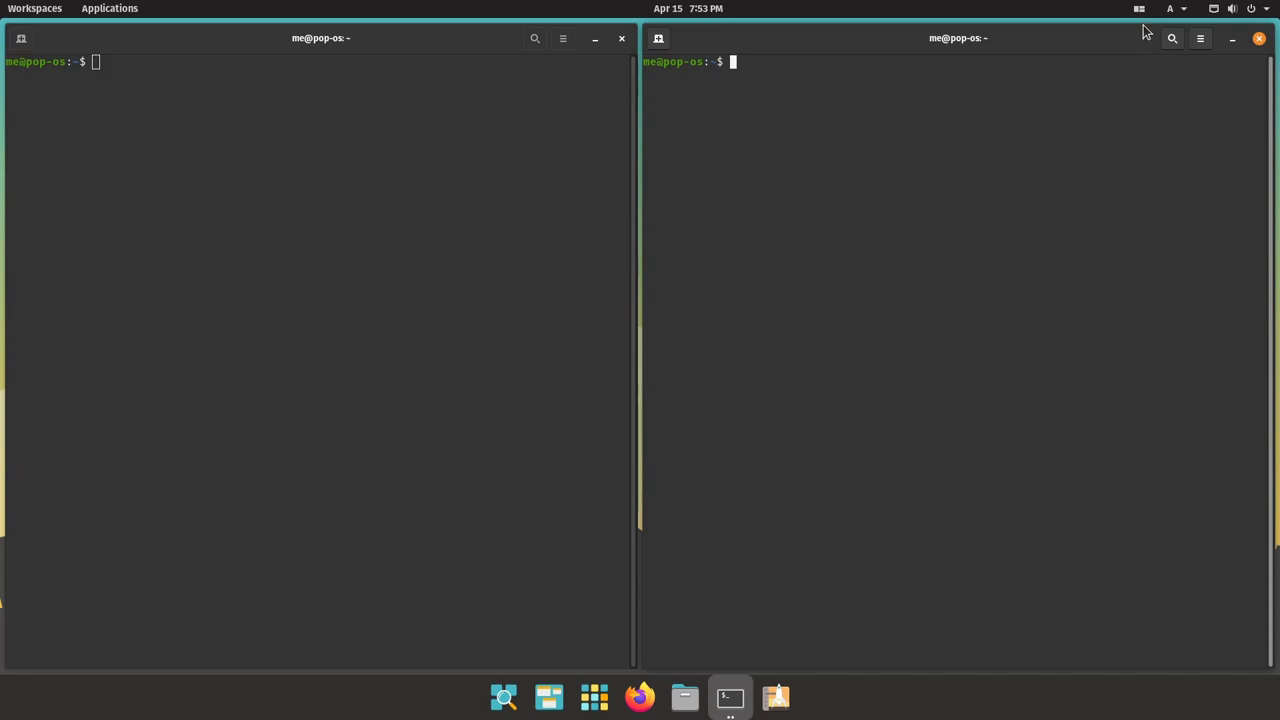
click(1138, 9)
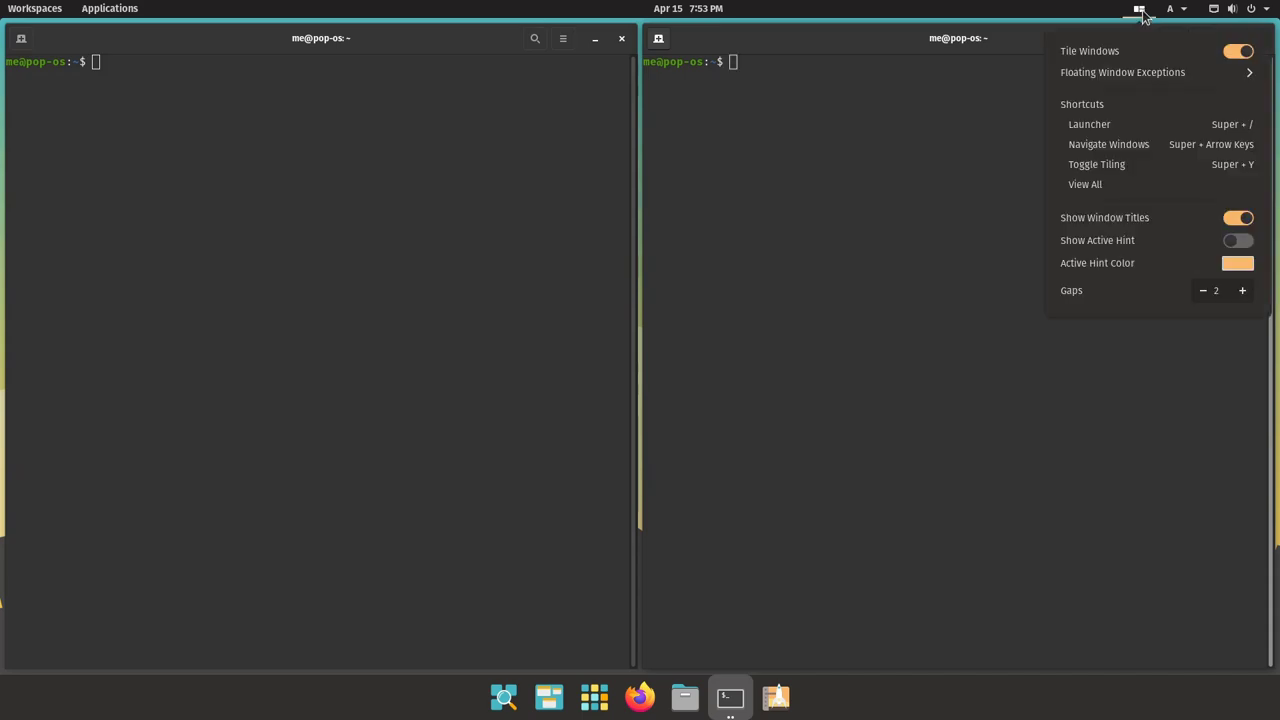
click(1099, 52)
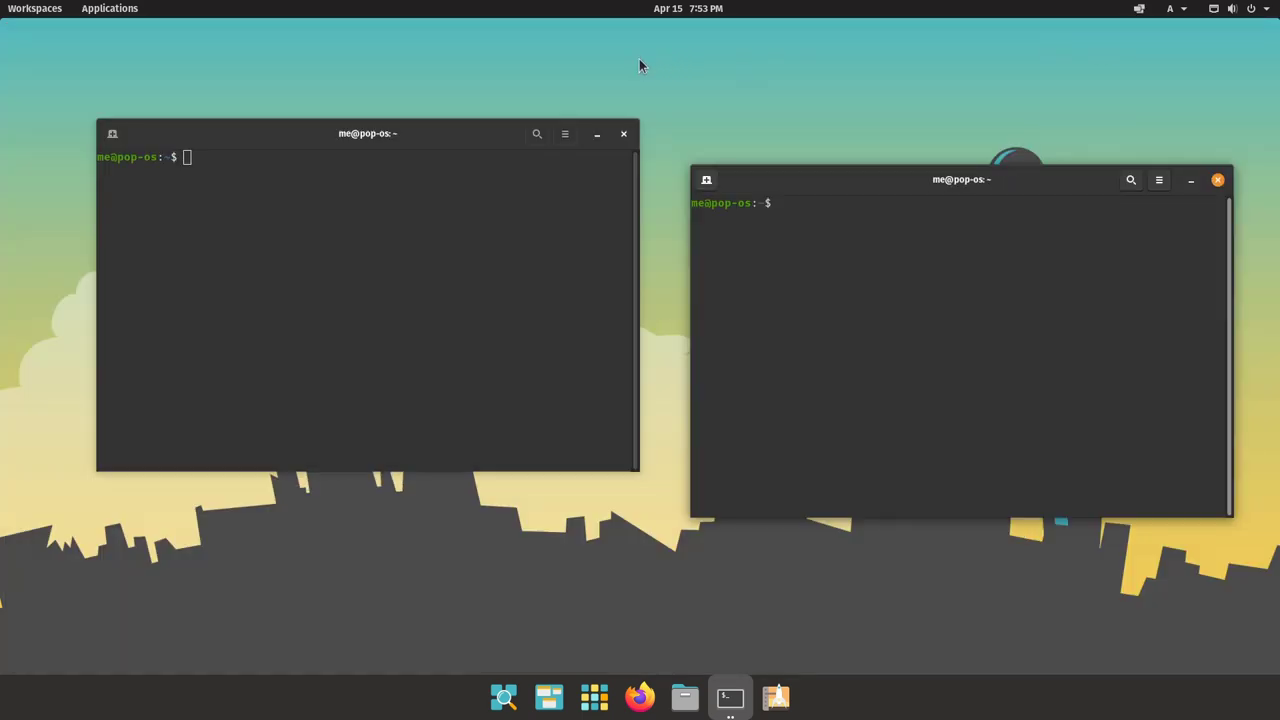
click(110, 9)
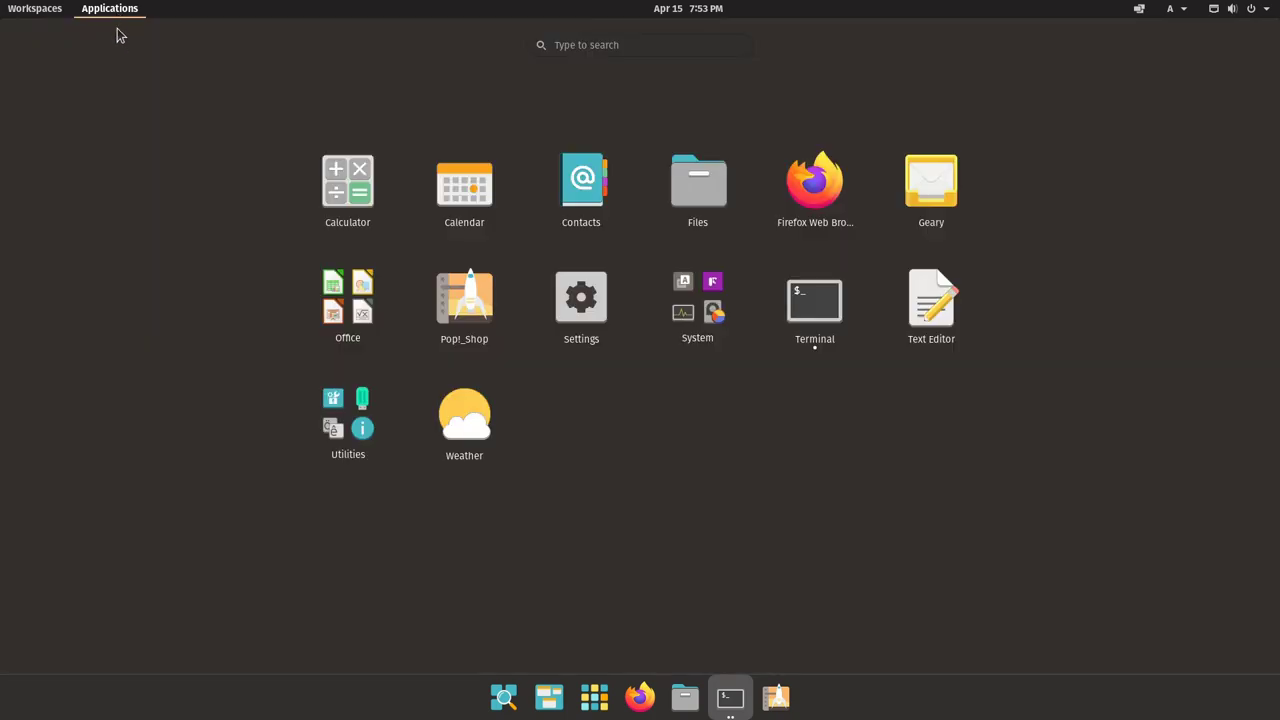
click(45, 10)
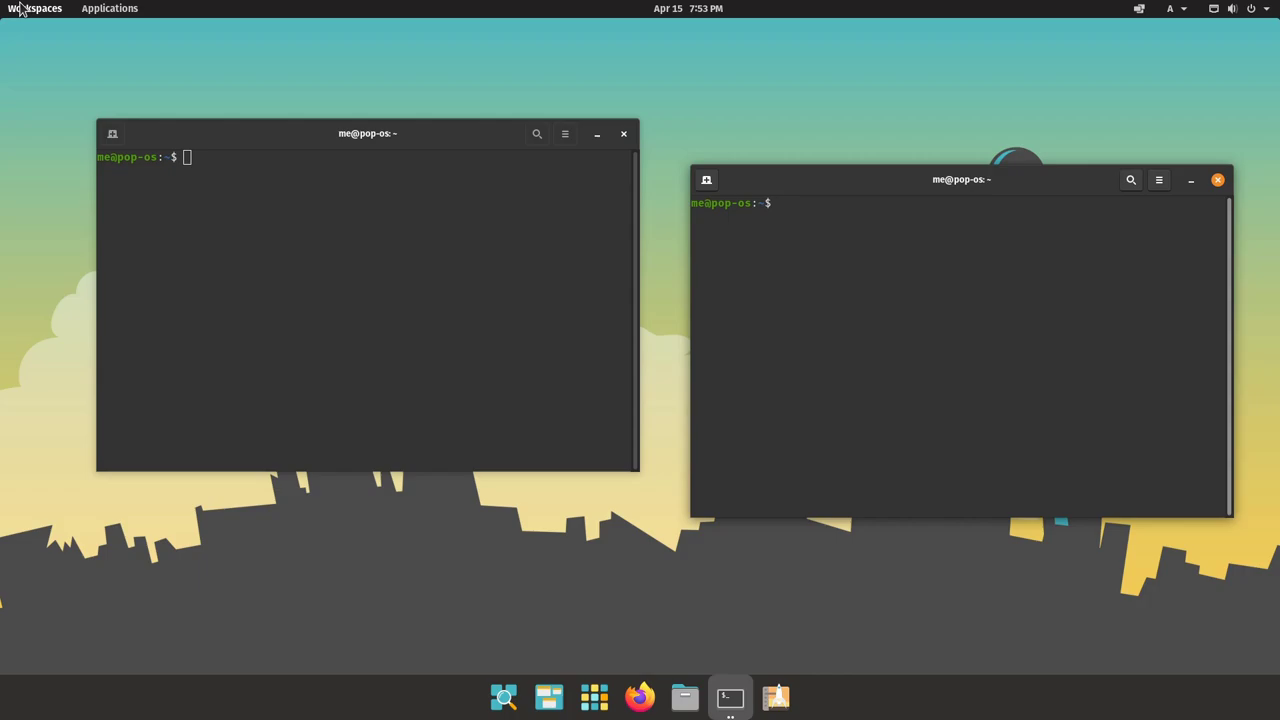
click(20, 9)
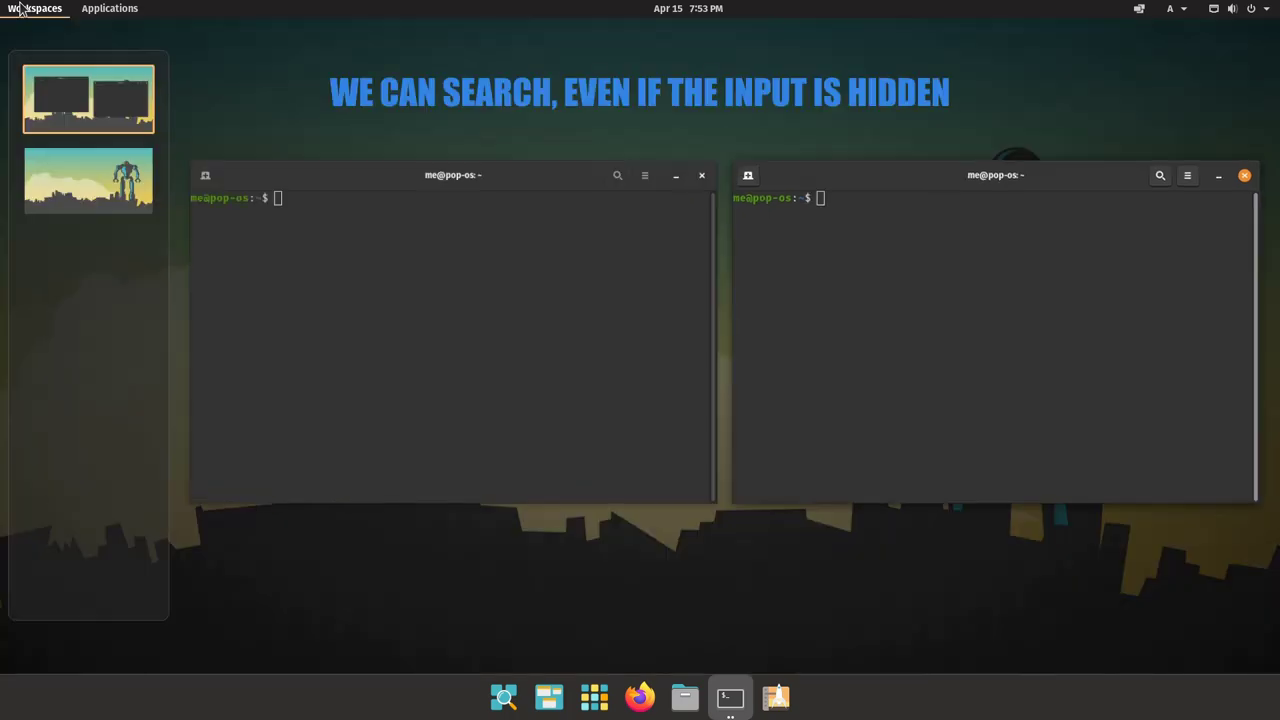
click(20, 9)
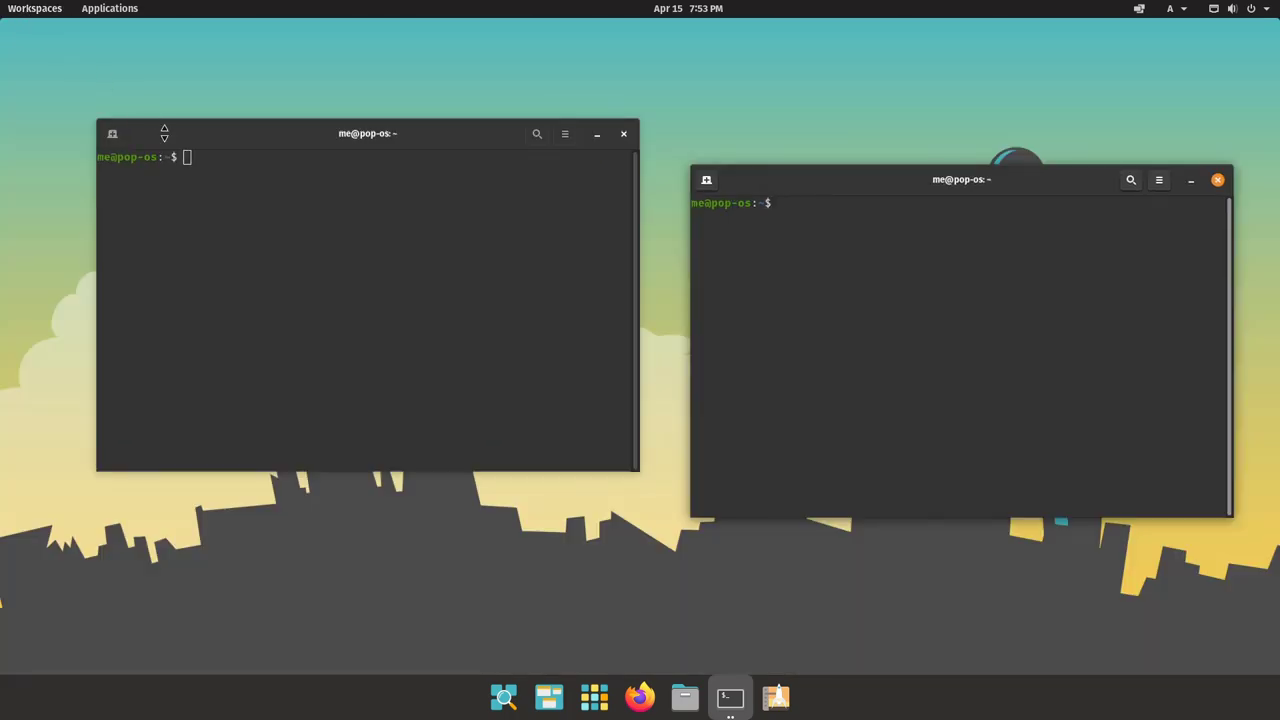
click(505, 698)
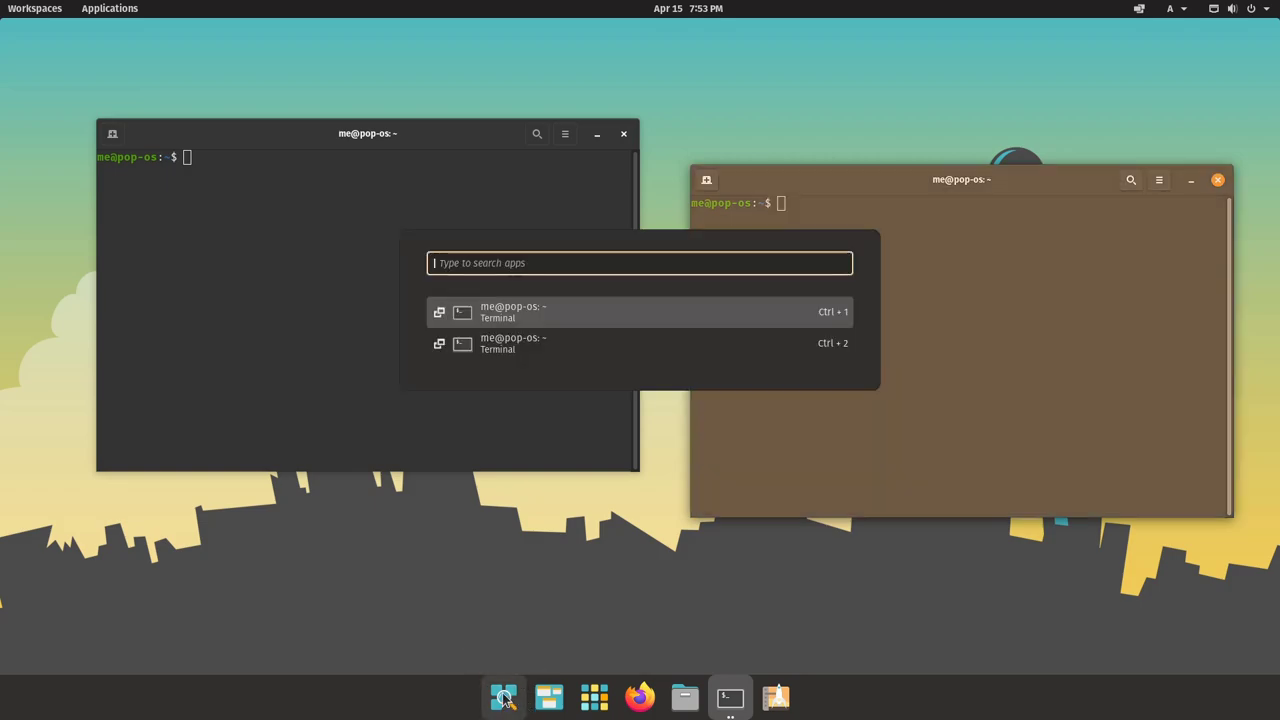
key(Down)
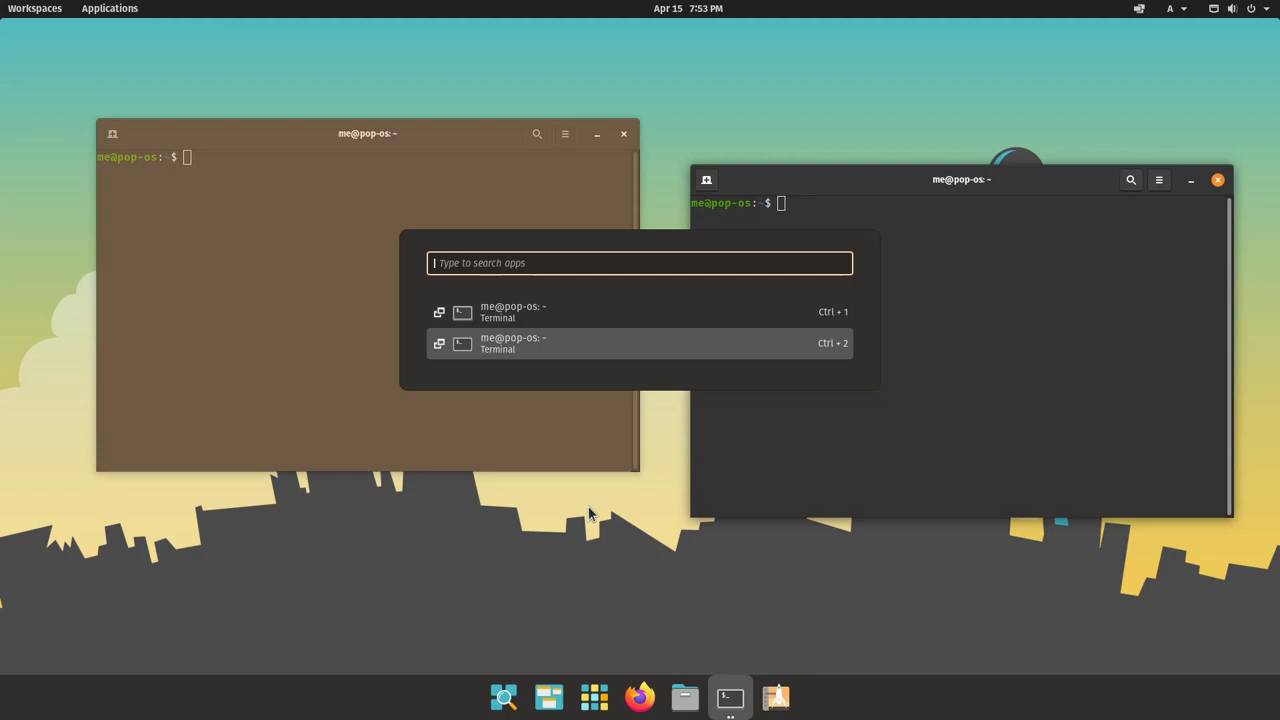
key(Up)
key(Down)
key(Up)
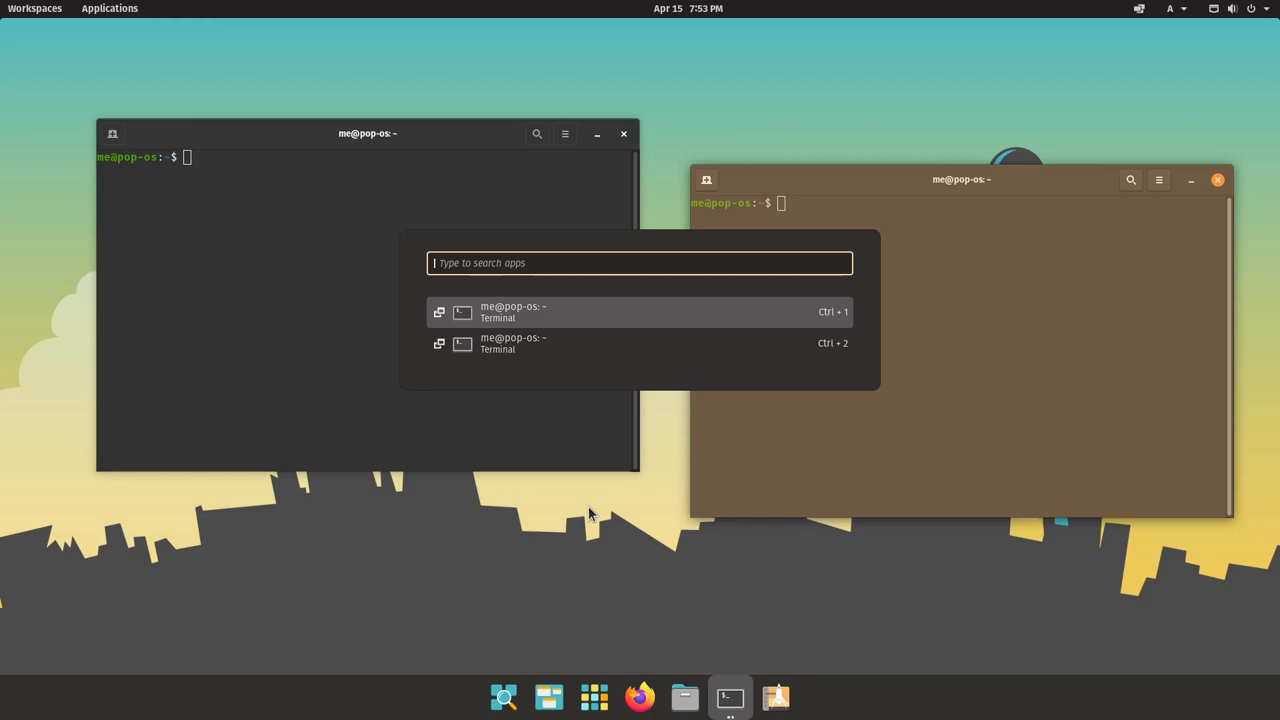
text(file)
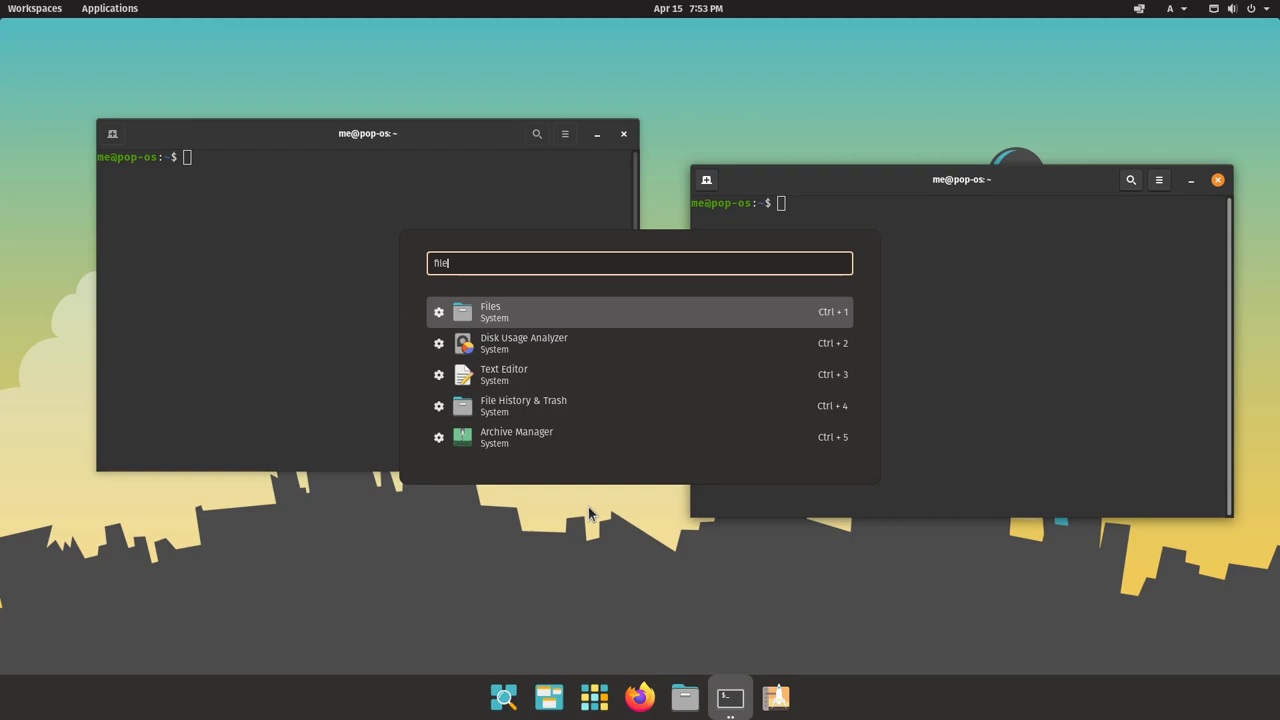
key(BackSpace)
key(BackSpace)
key(Down)
key(Down)
key(Down)
key(Down)
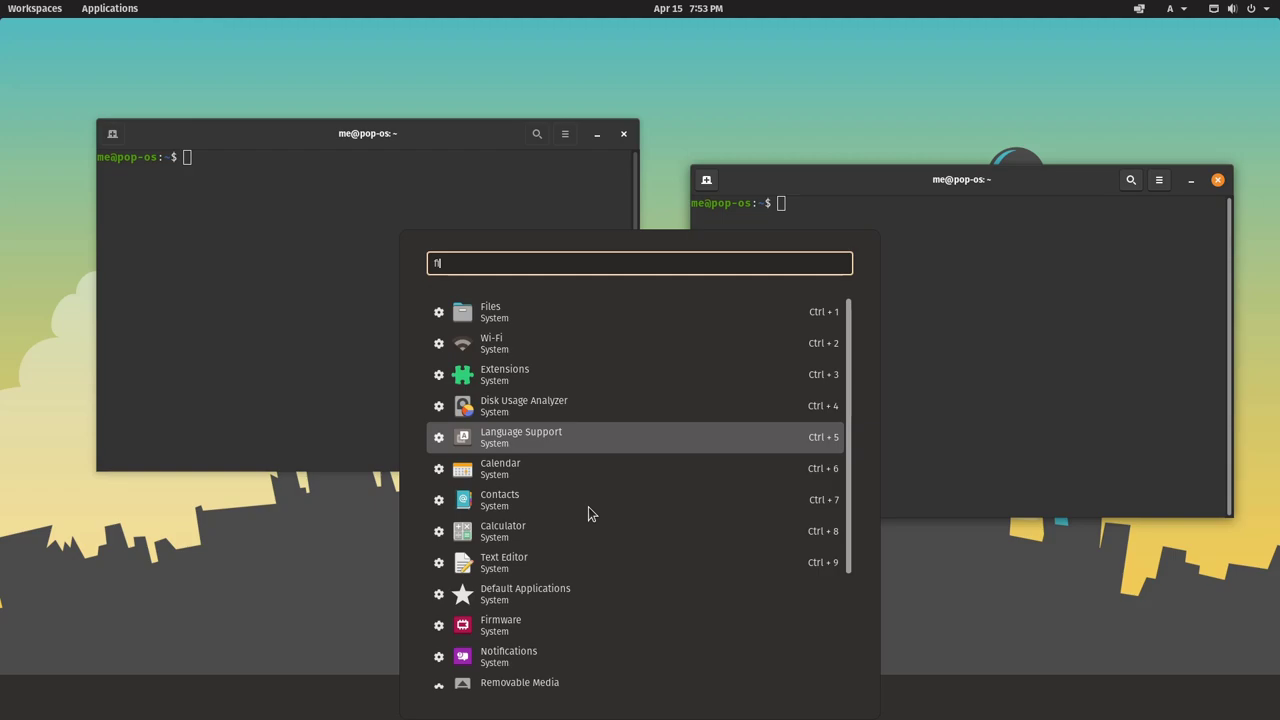
key(Escape)
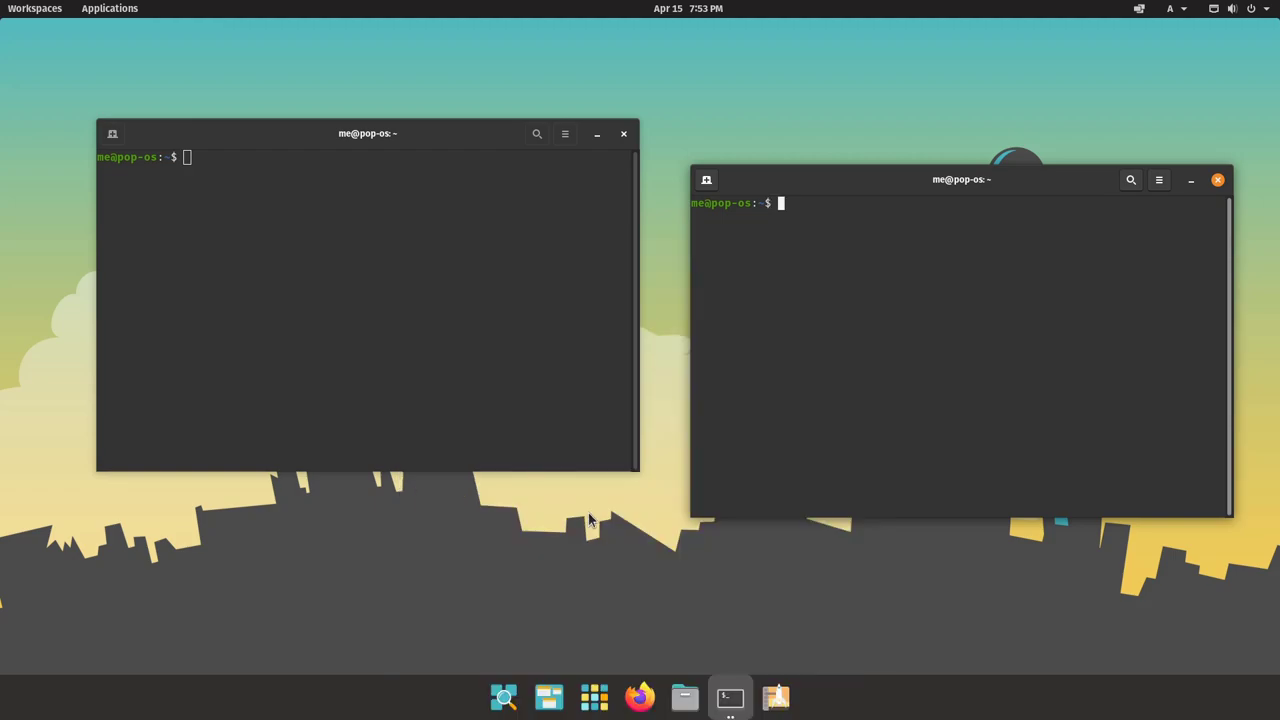
click(548, 696)
click(540, 693)
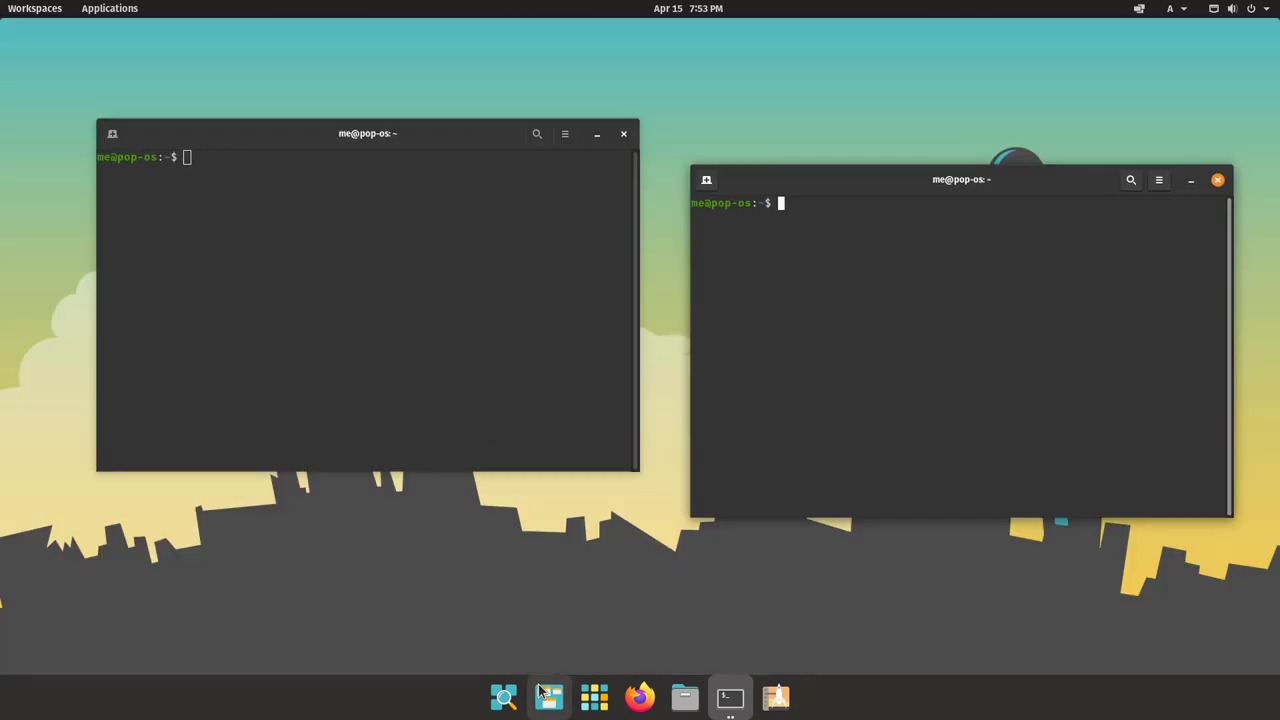
click(585, 697)
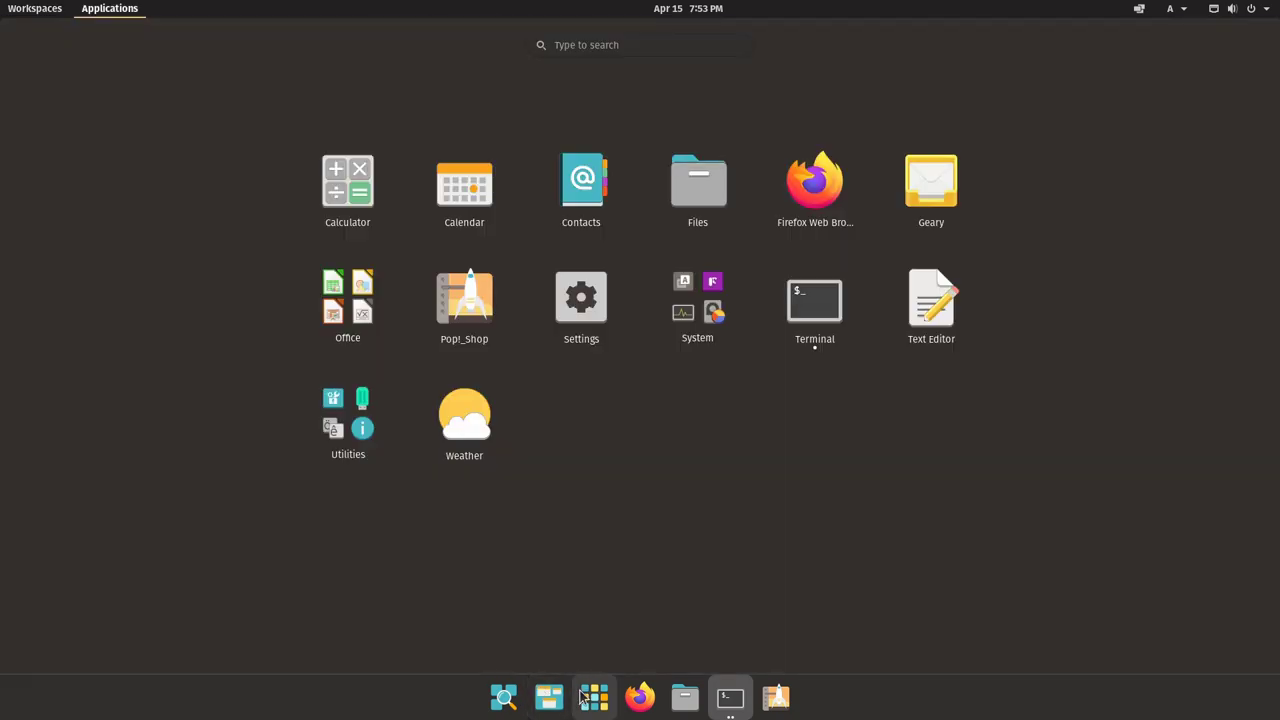
click(585, 697)
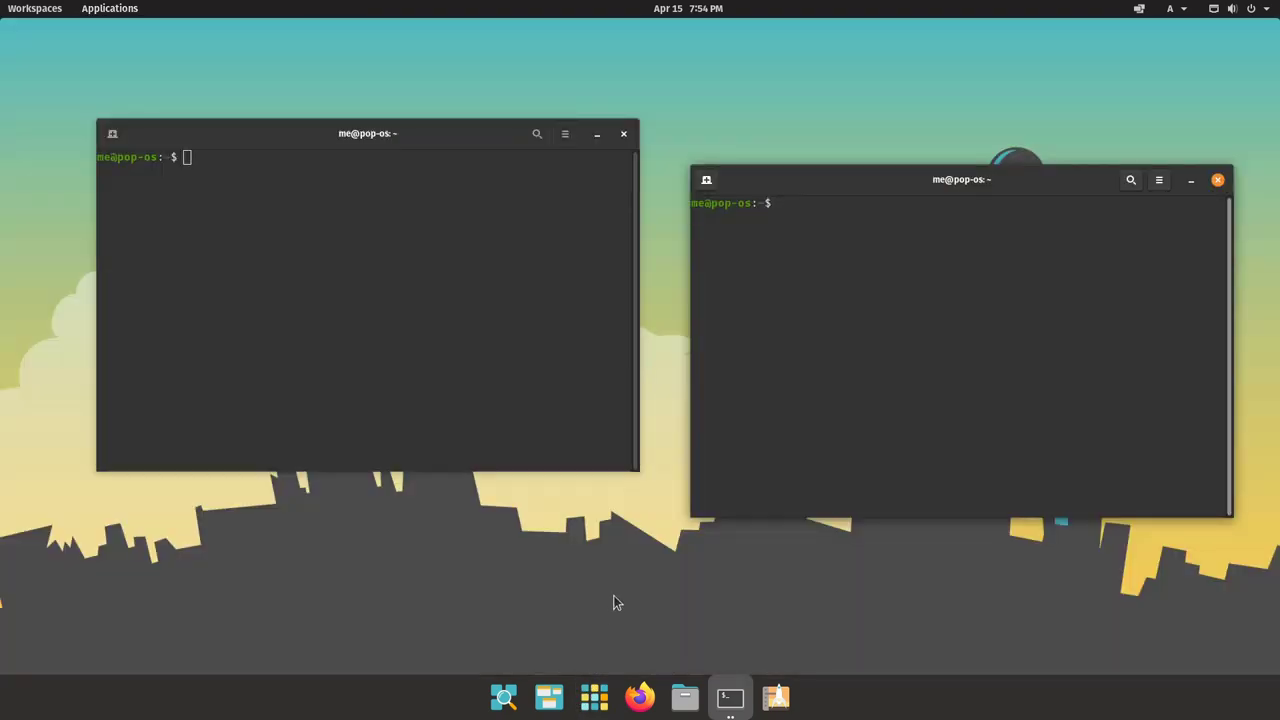
Create a new folder on the desktop named ICONS
right_click(681, 113)
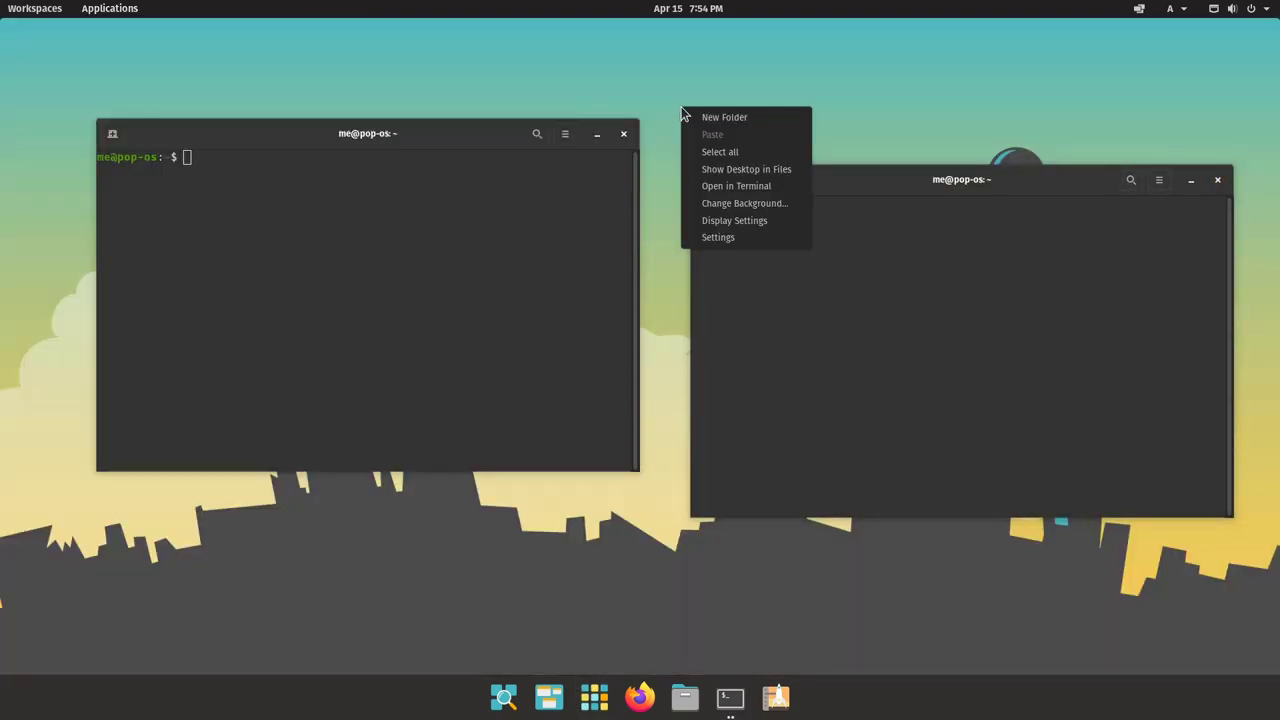
click(717, 119)
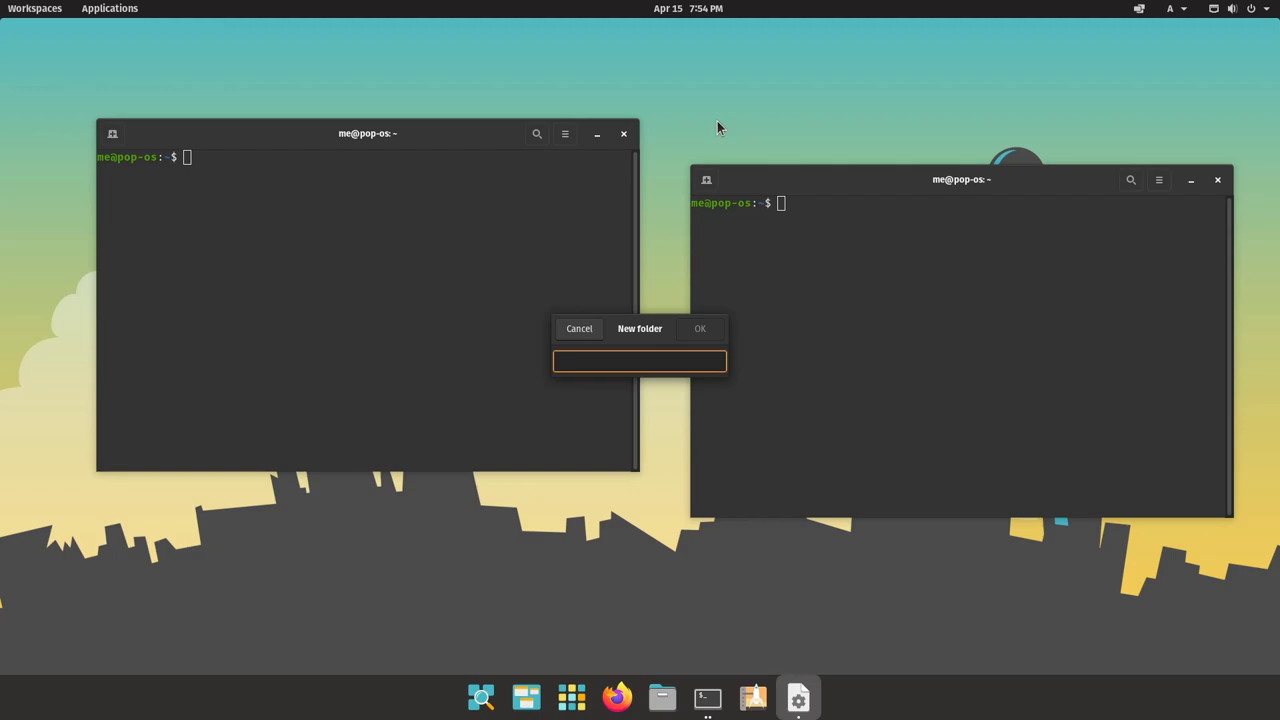
text(news)
click(700, 328)
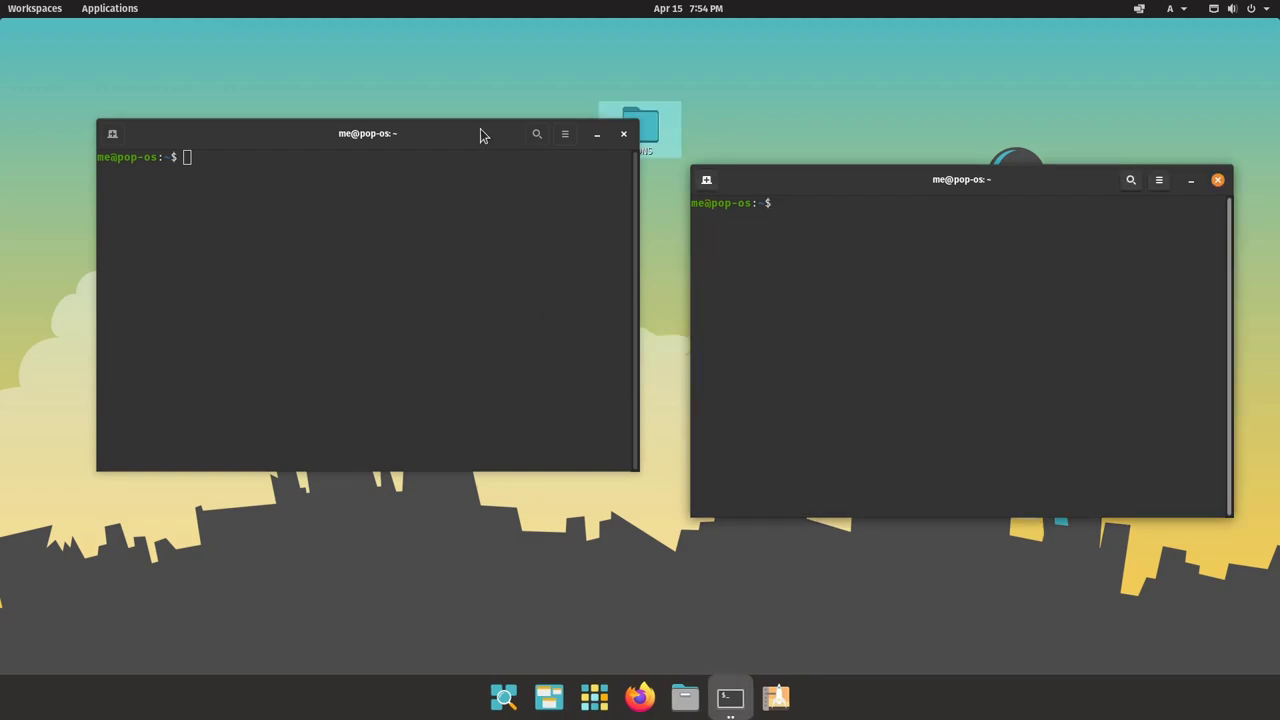
Move the ICONS folder from the desktop into the Home folder in Files
drag(480, 131, 402, 289)
double_click(645, 125)
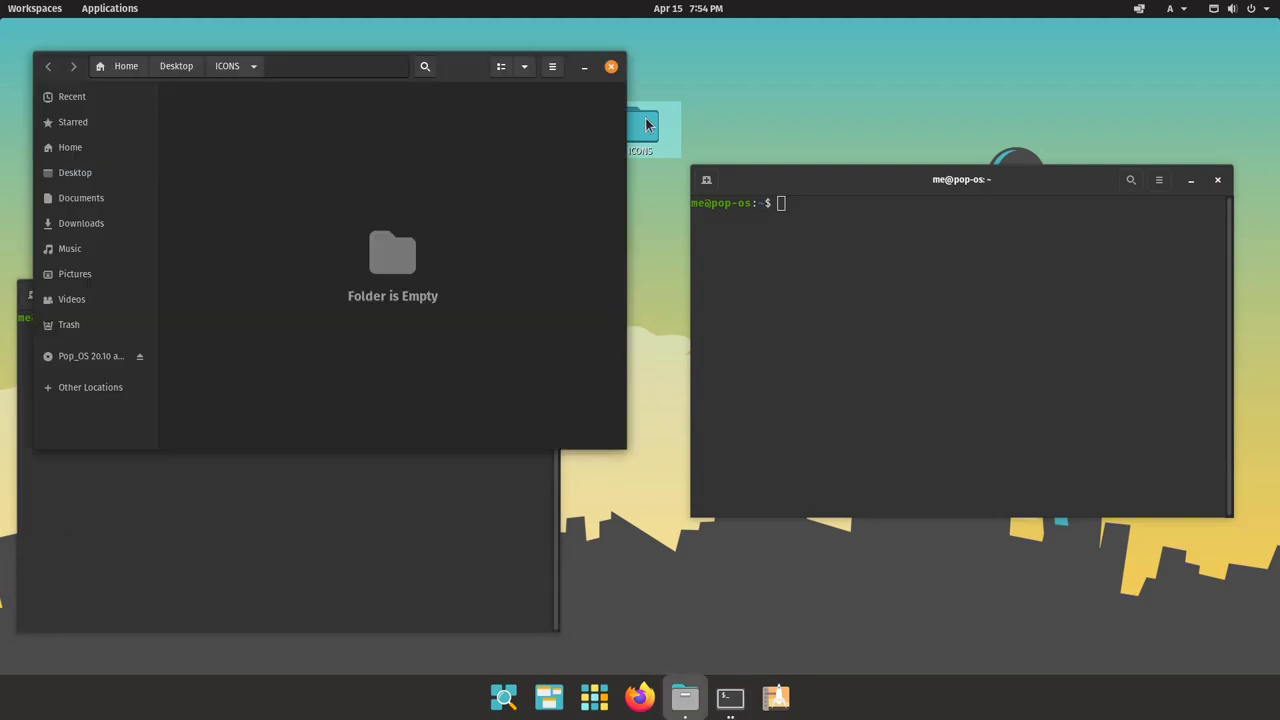
click(84, 147)
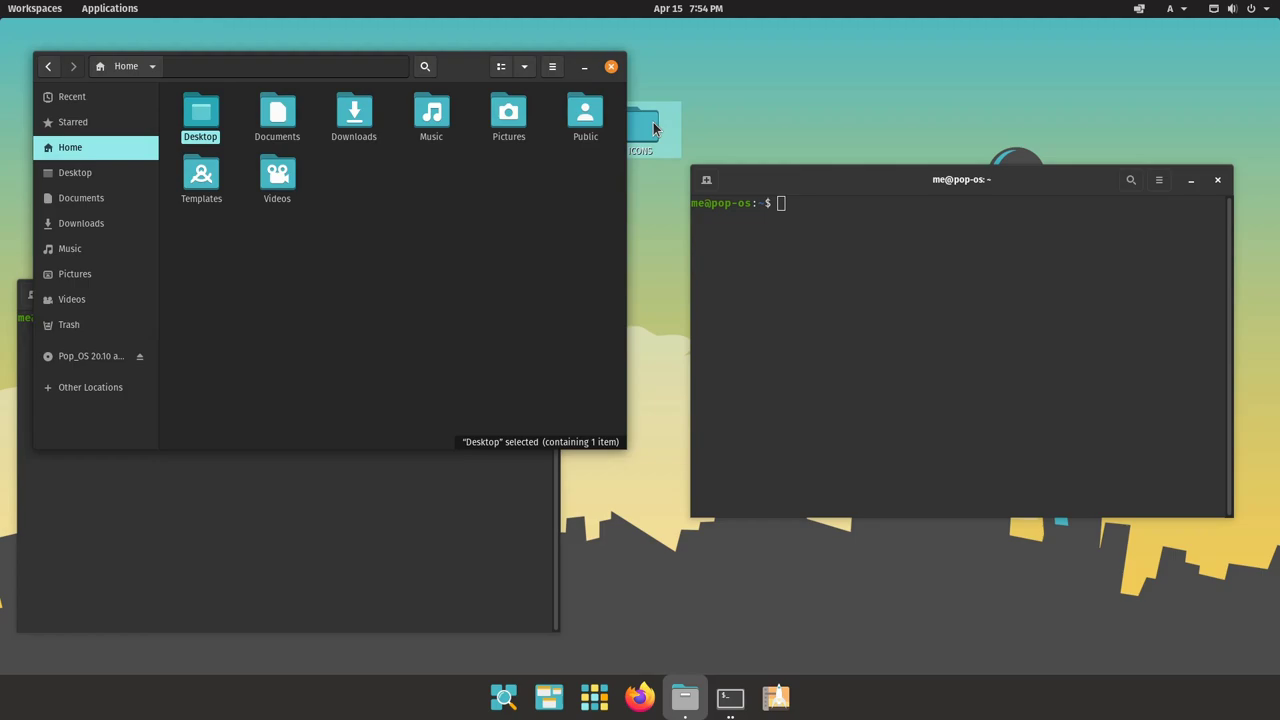
drag(653, 128, 453, 287)
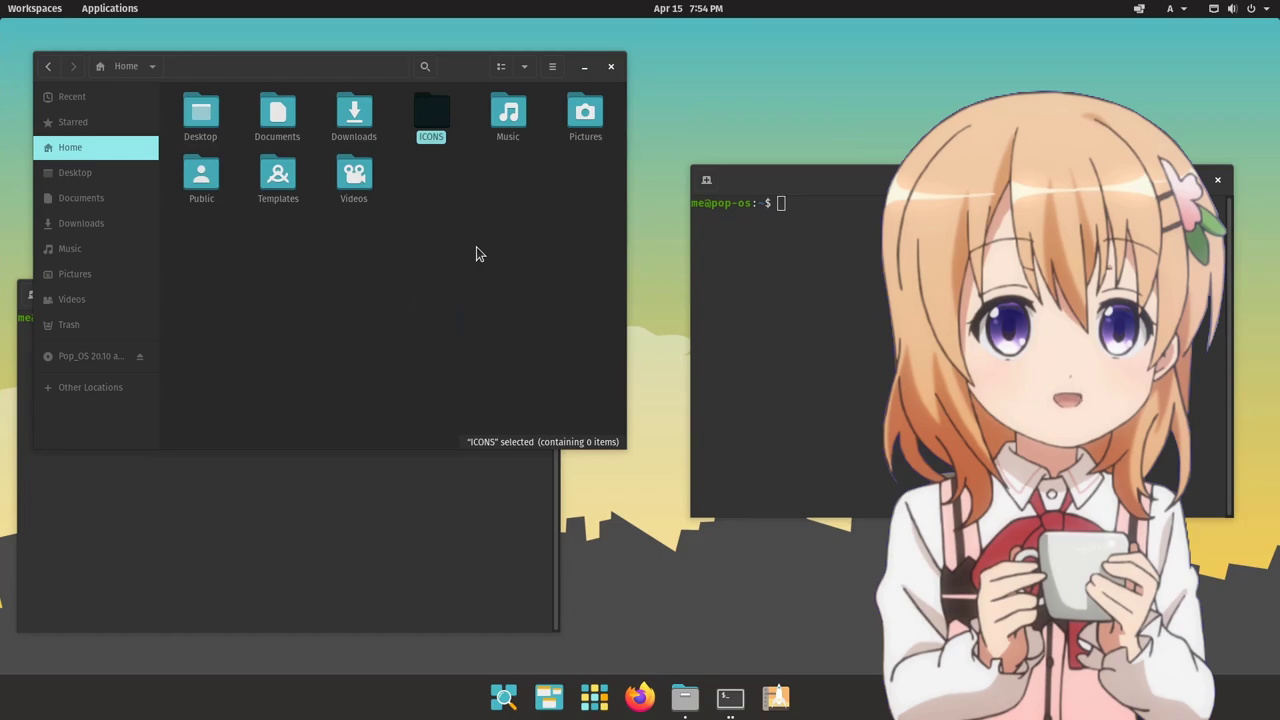
Switch to the empty second workspace from the workspaces overview
click(560, 704)
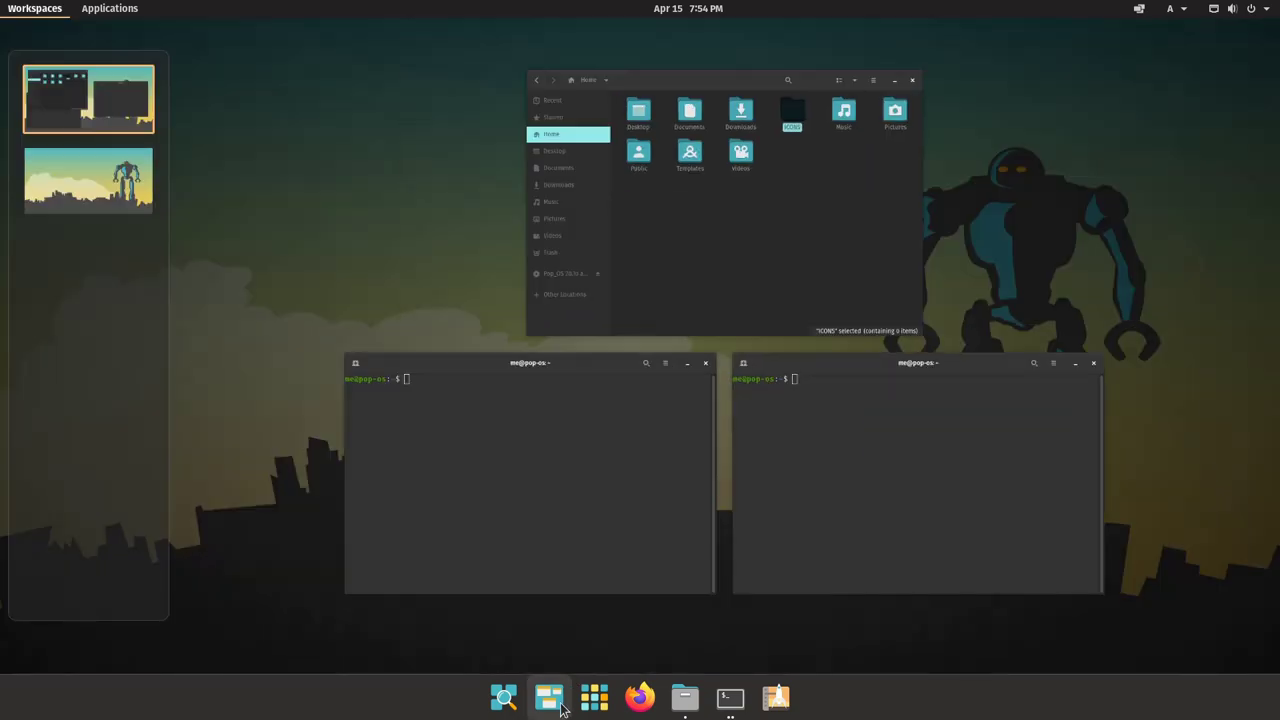
click(90, 198)
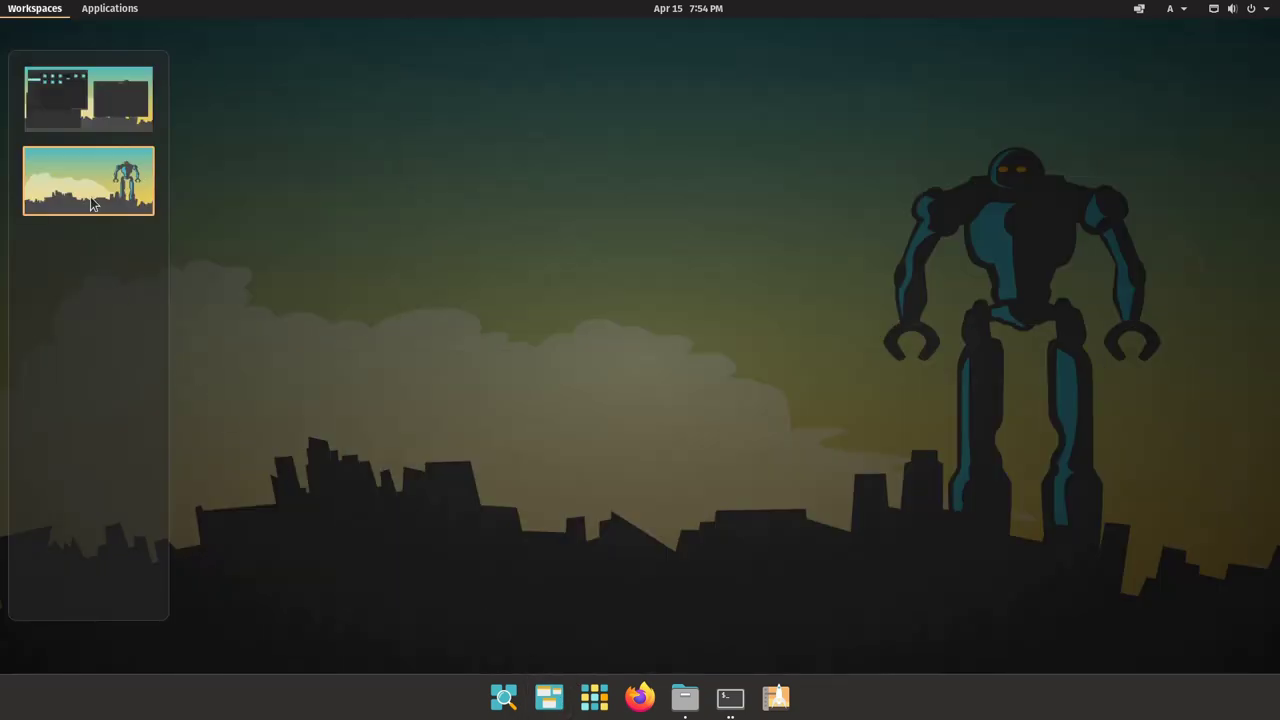
click(548, 252)
right_click(548, 258)
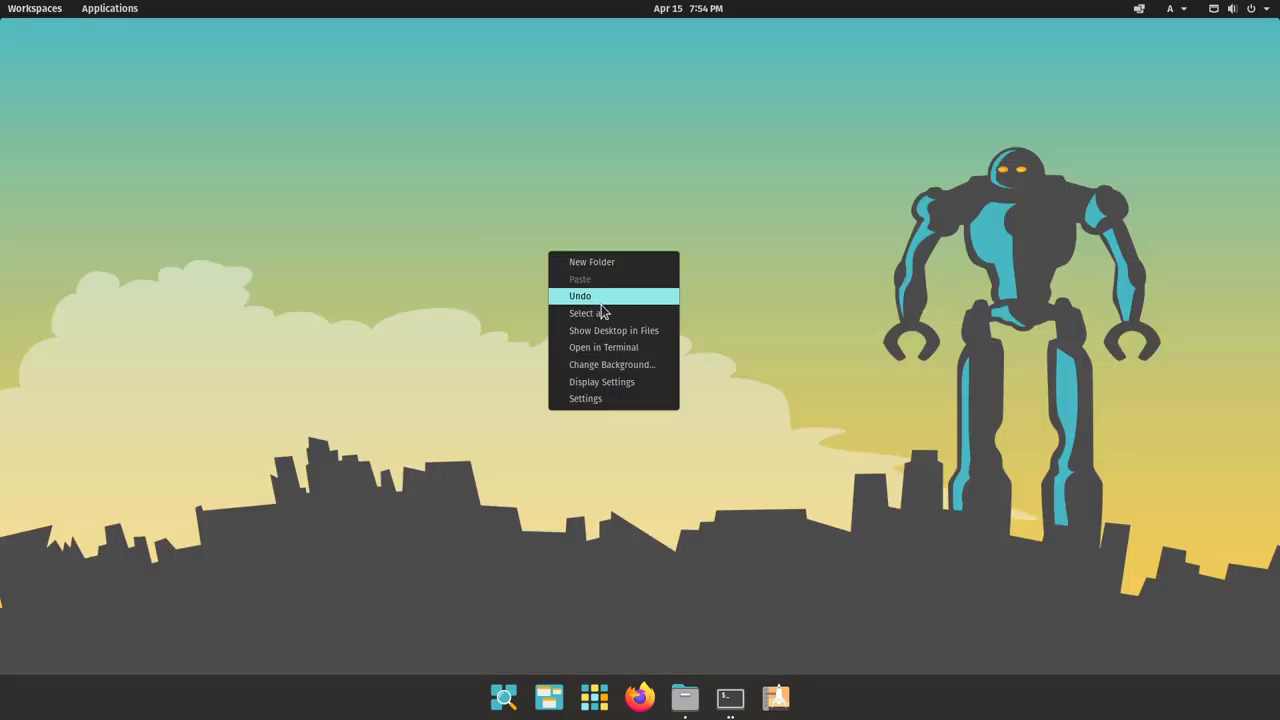
Open Desktop Settings via Change Background and show the Desktop page's Super Key and Hot Corner options
click(622, 364)
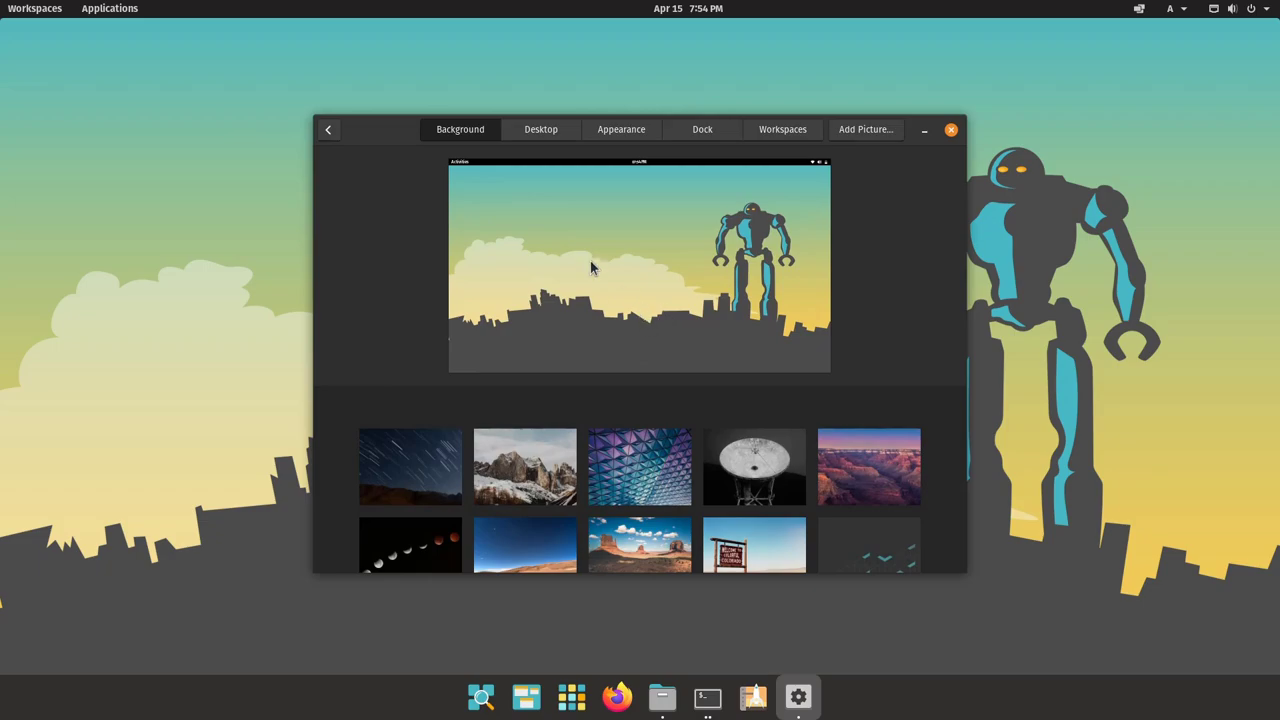
click(540, 135)
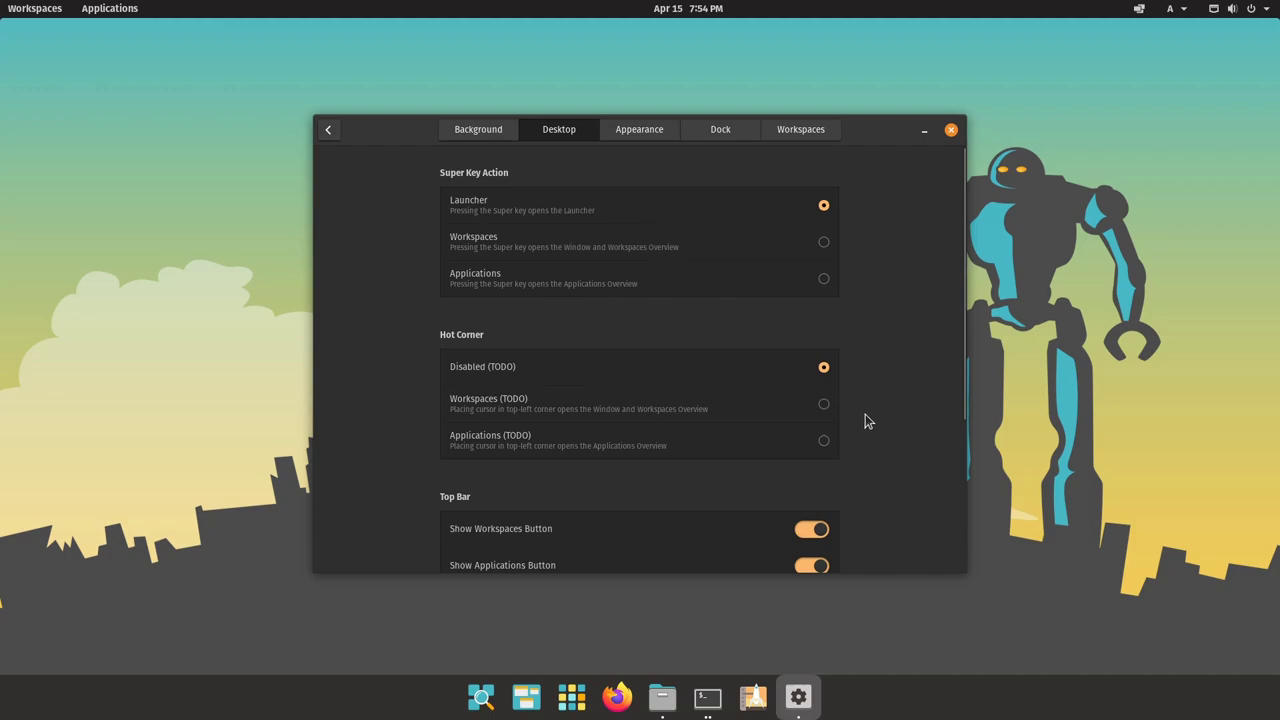
scroll(865, 414, down, 5)
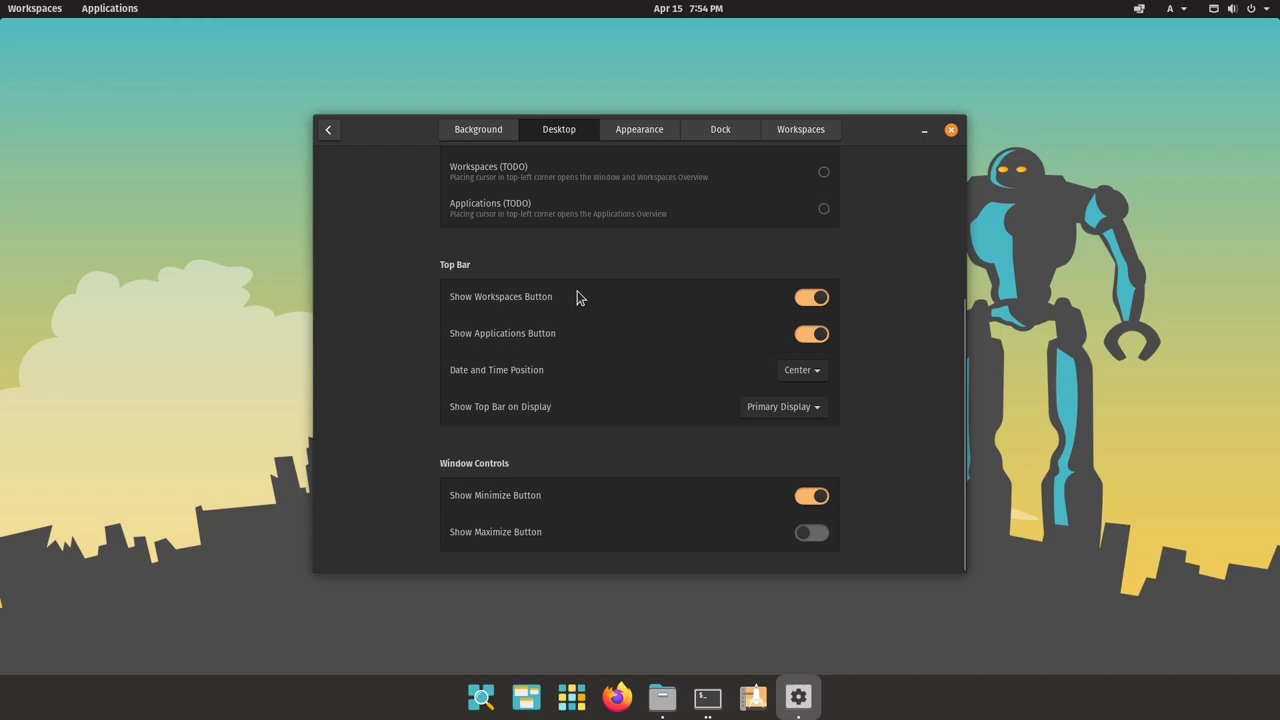
click(795, 335)
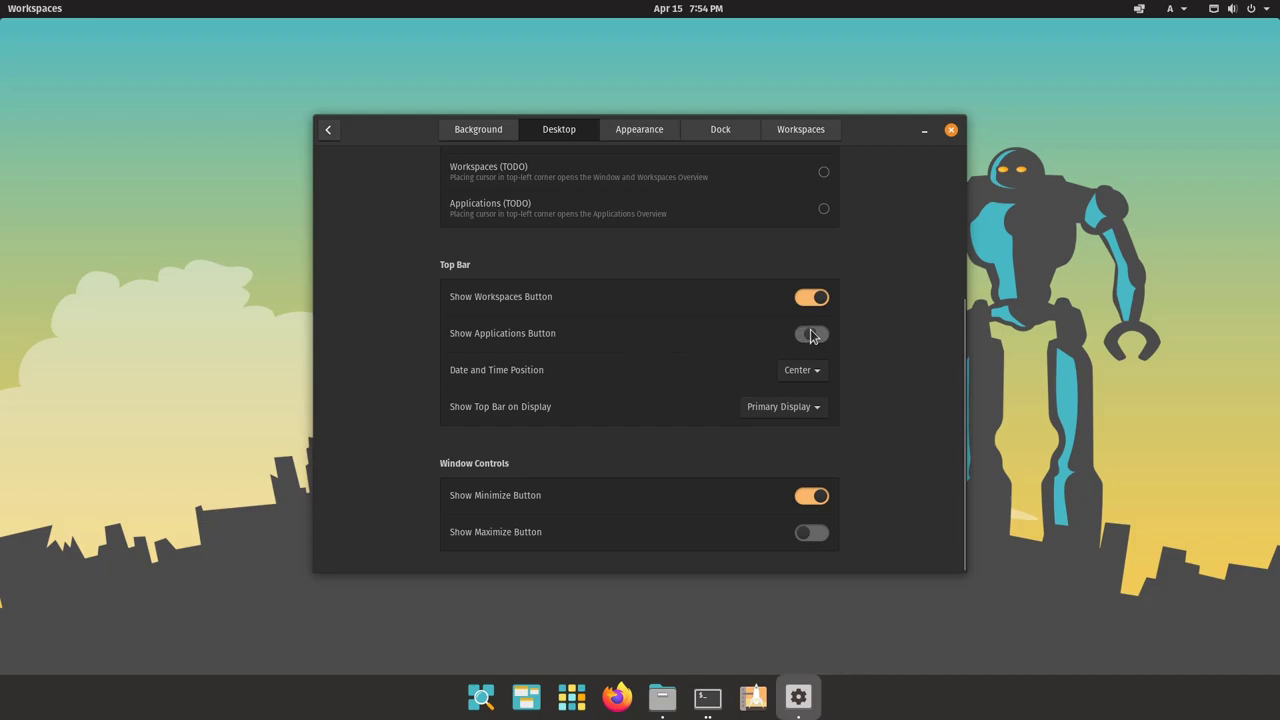
click(812, 336)
click(806, 378)
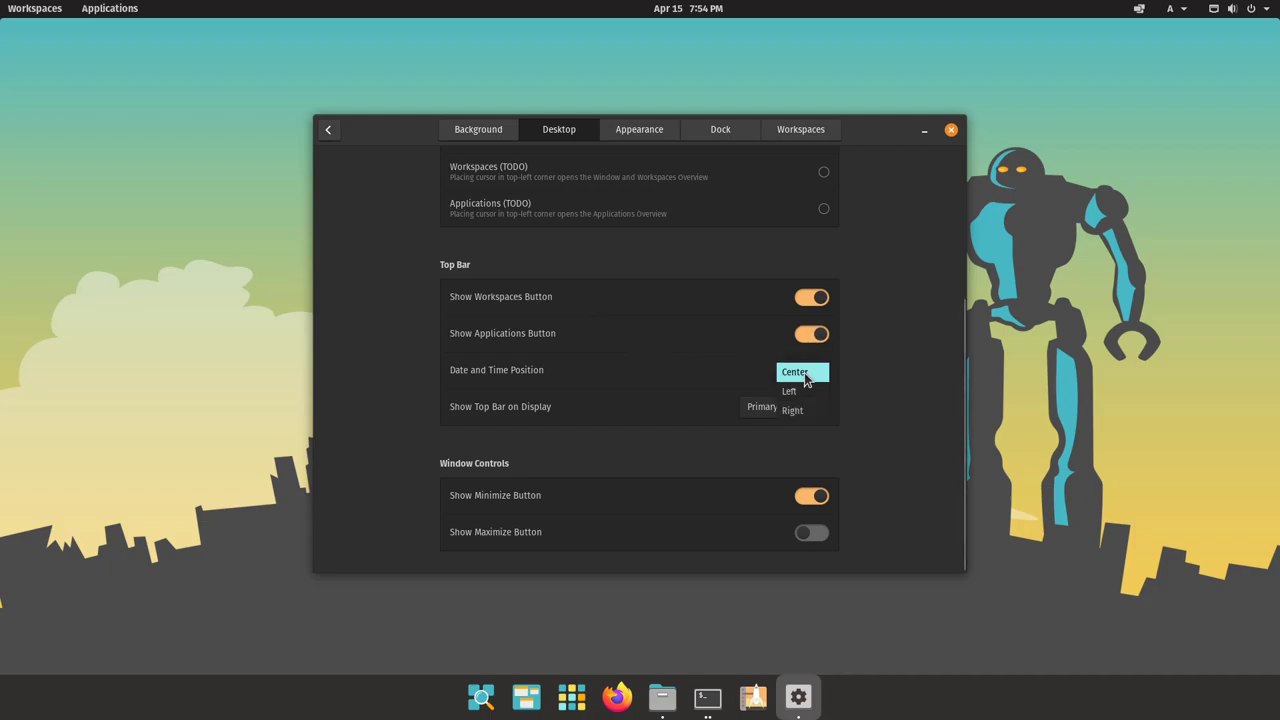
click(808, 408)
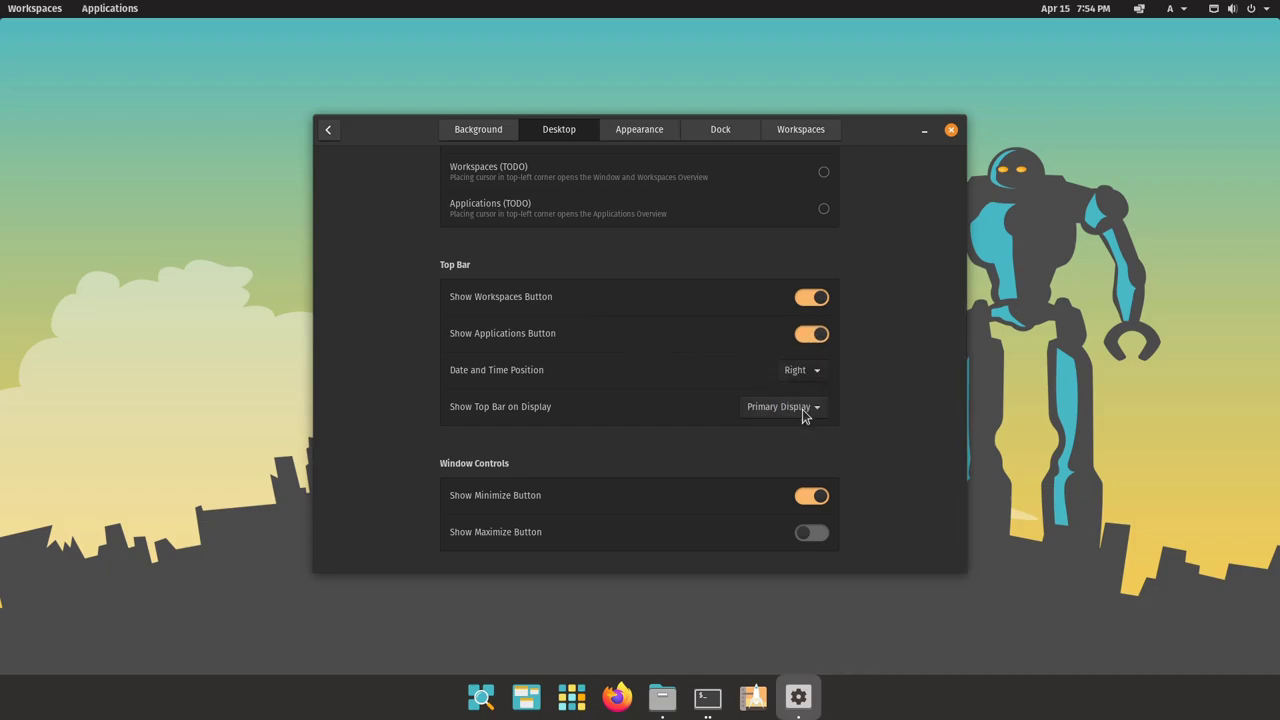
click(1079, 10)
click(1079, 10)
click(813, 372)
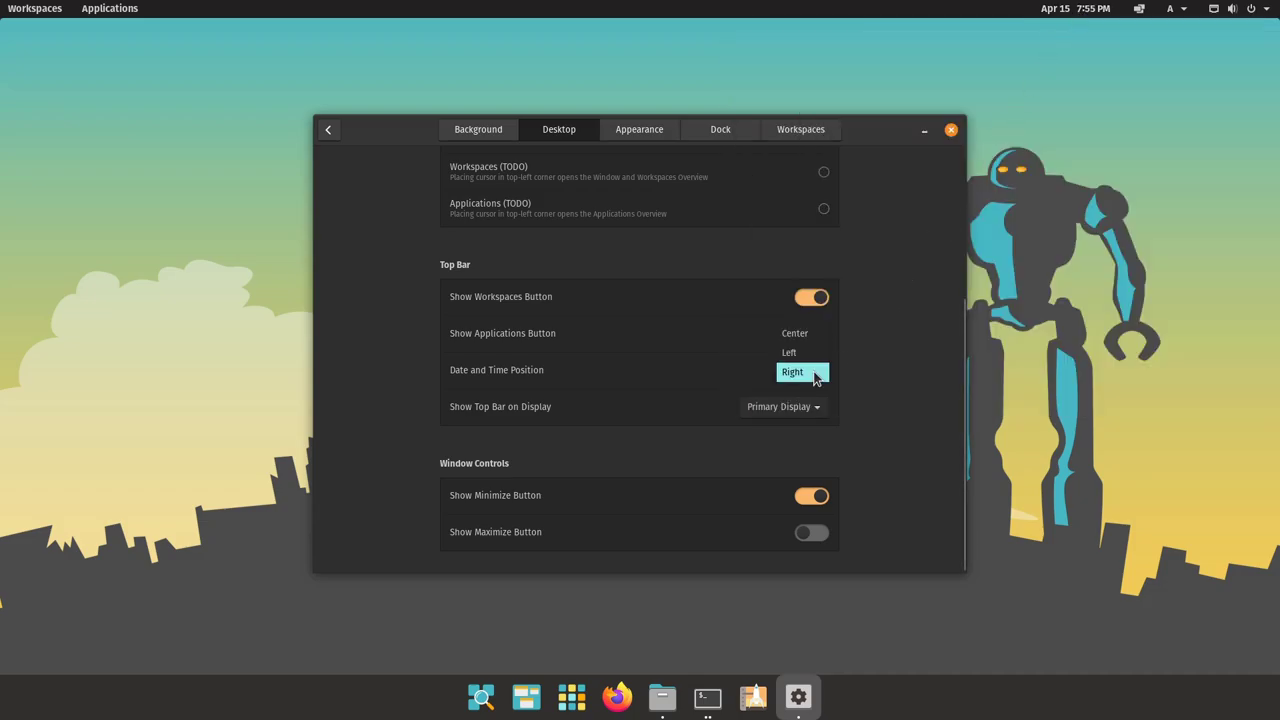
click(812, 340)
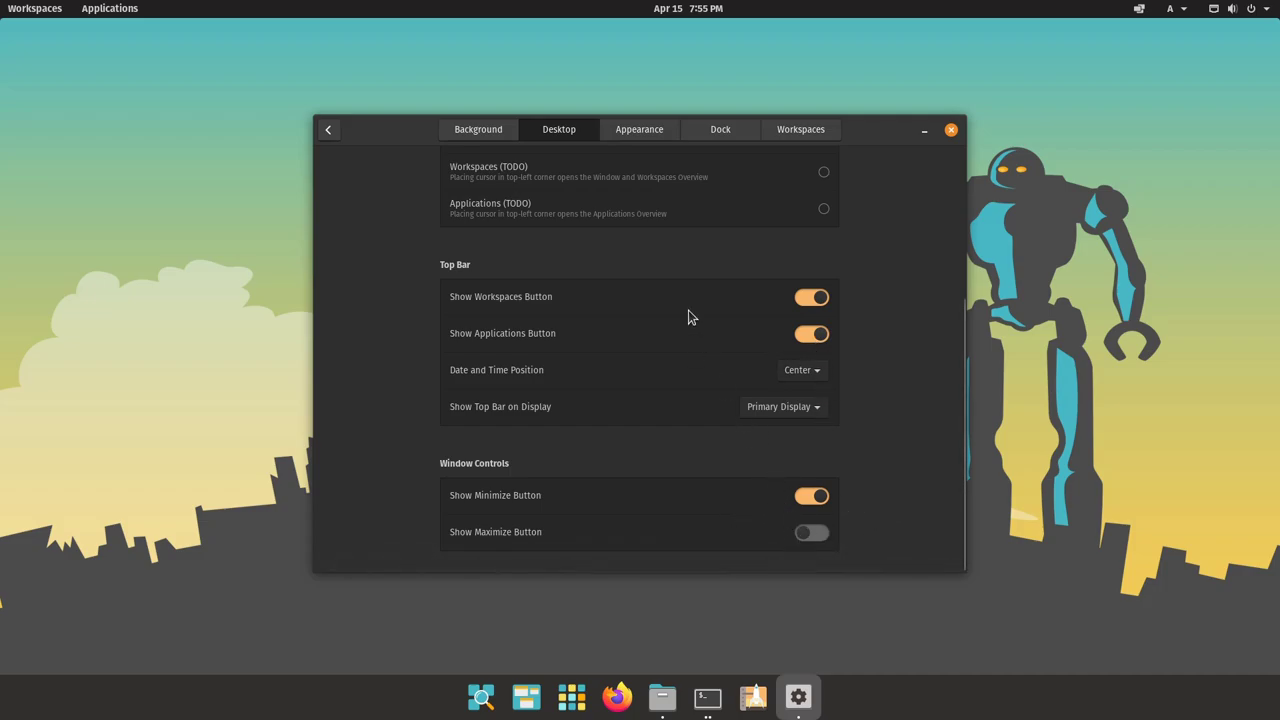
click(646, 134)
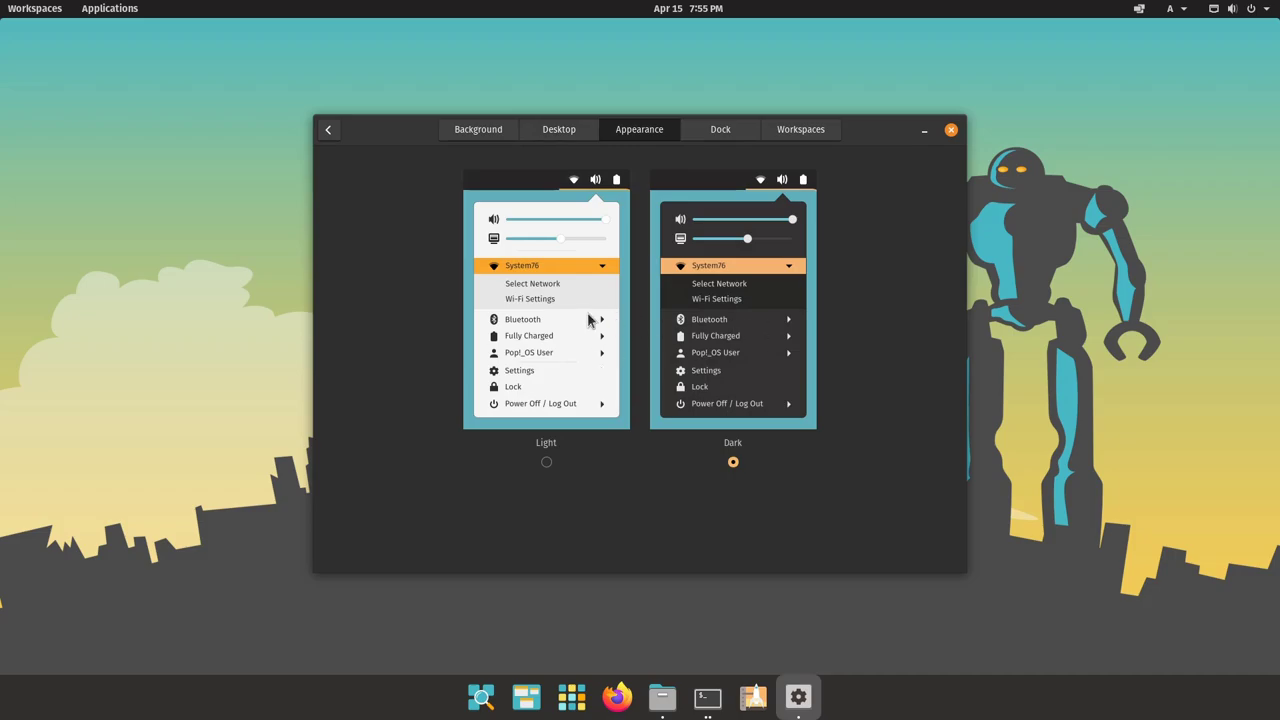
Try the Light theme, glance at the clock panel, then restore the Dark theme
click(588, 319)
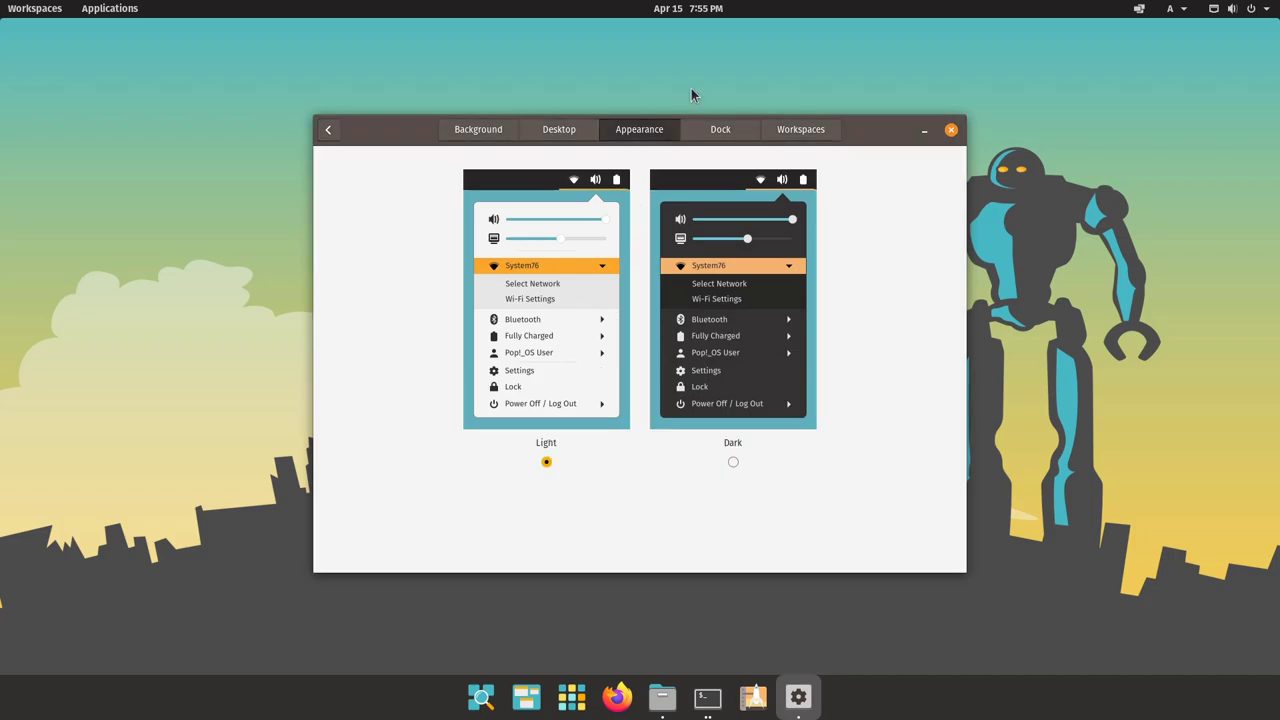
click(686, 9)
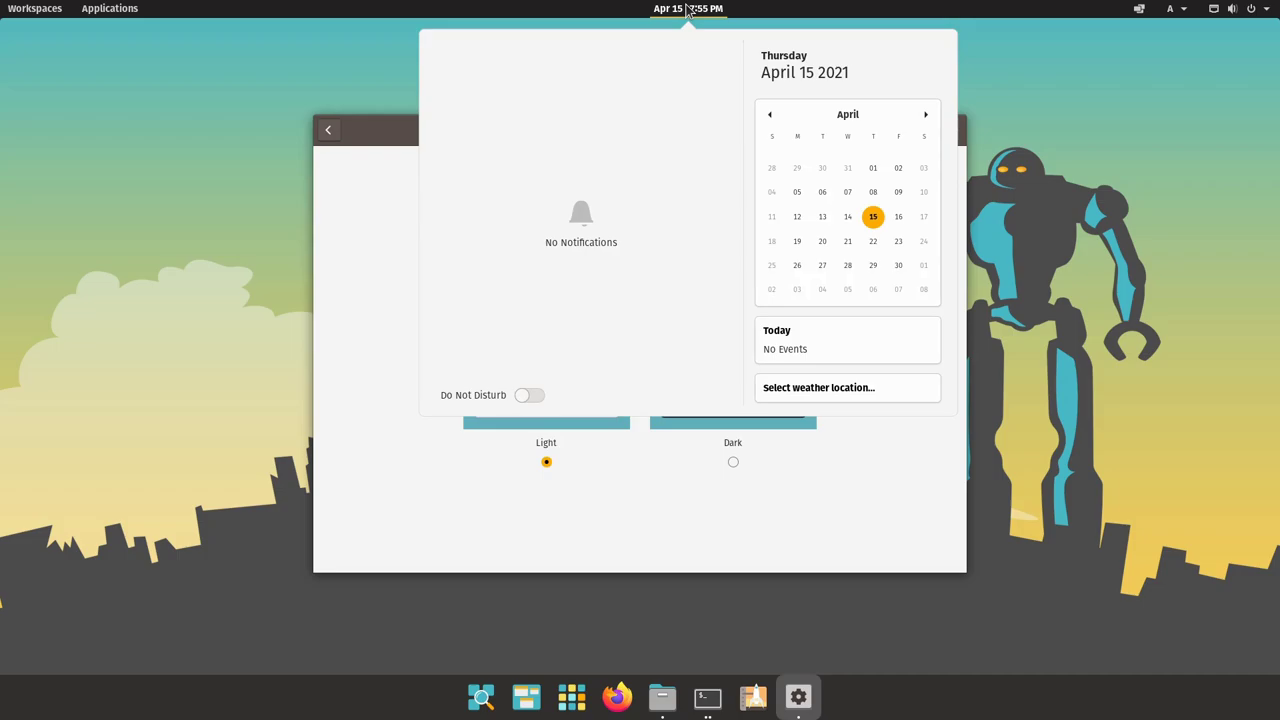
click(686, 9)
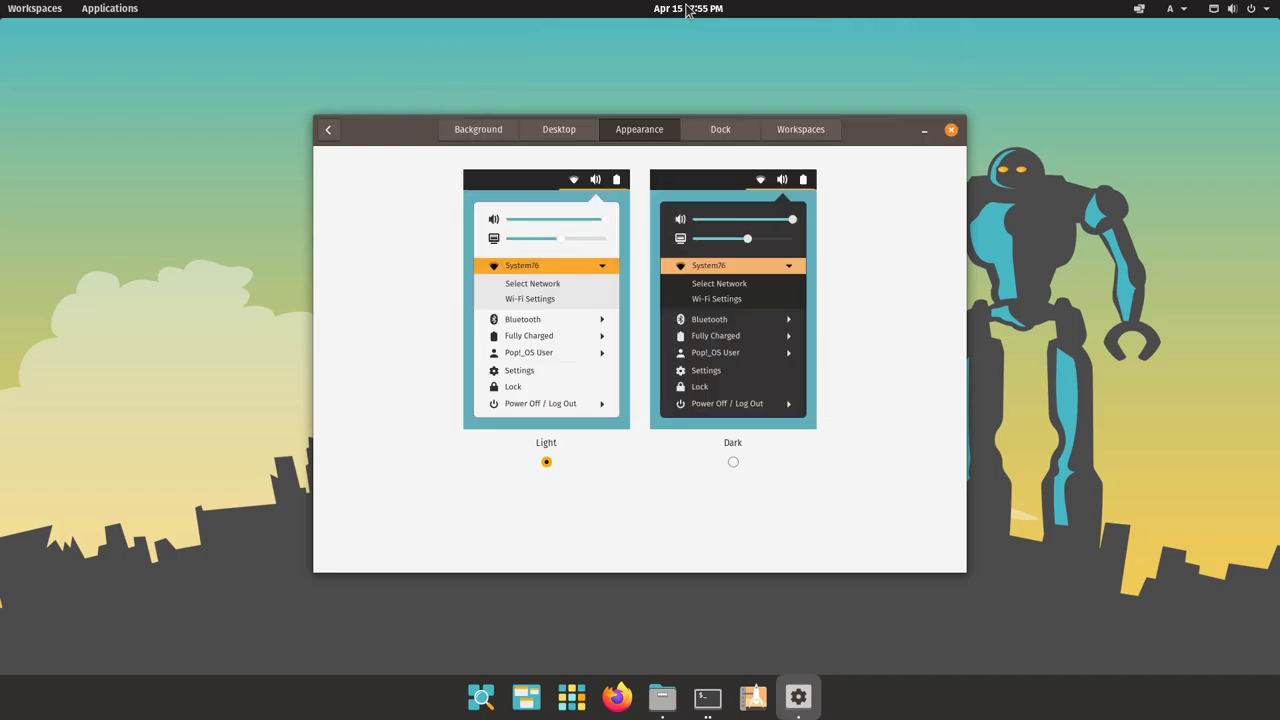
click(718, 268)
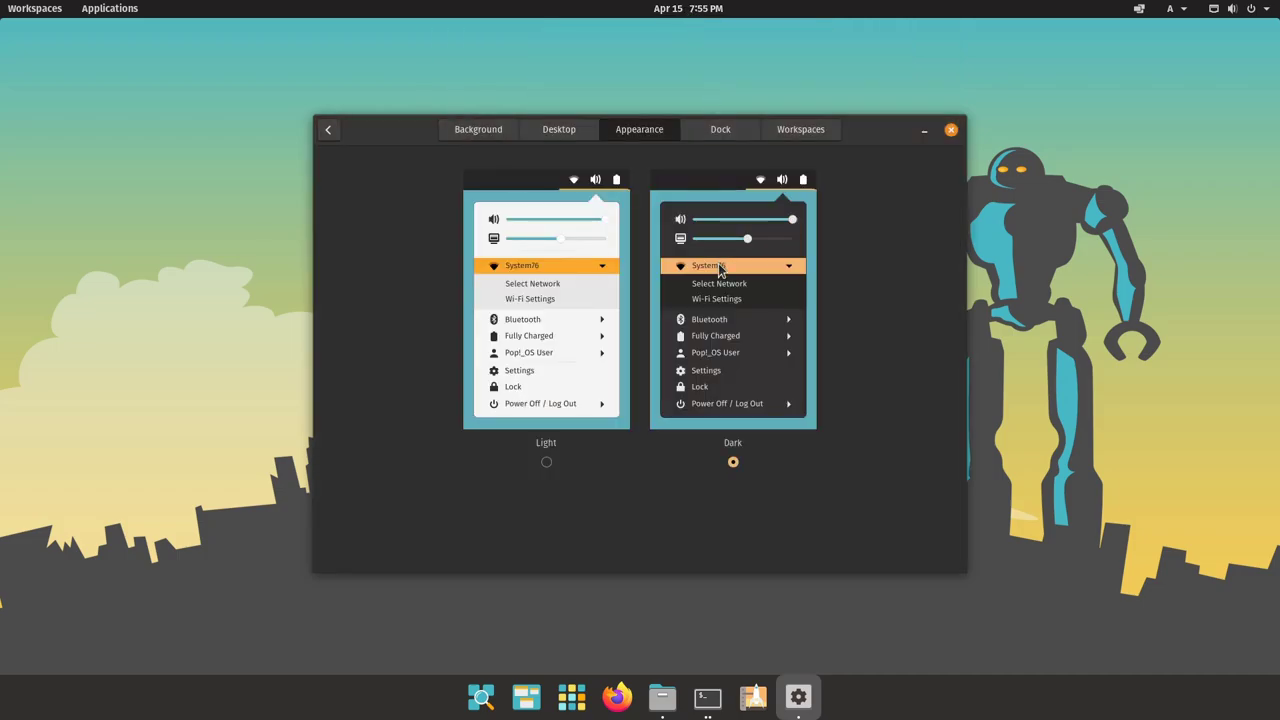
On the Dock page, place the dock along the left side, then back at the bottom
click(720, 132)
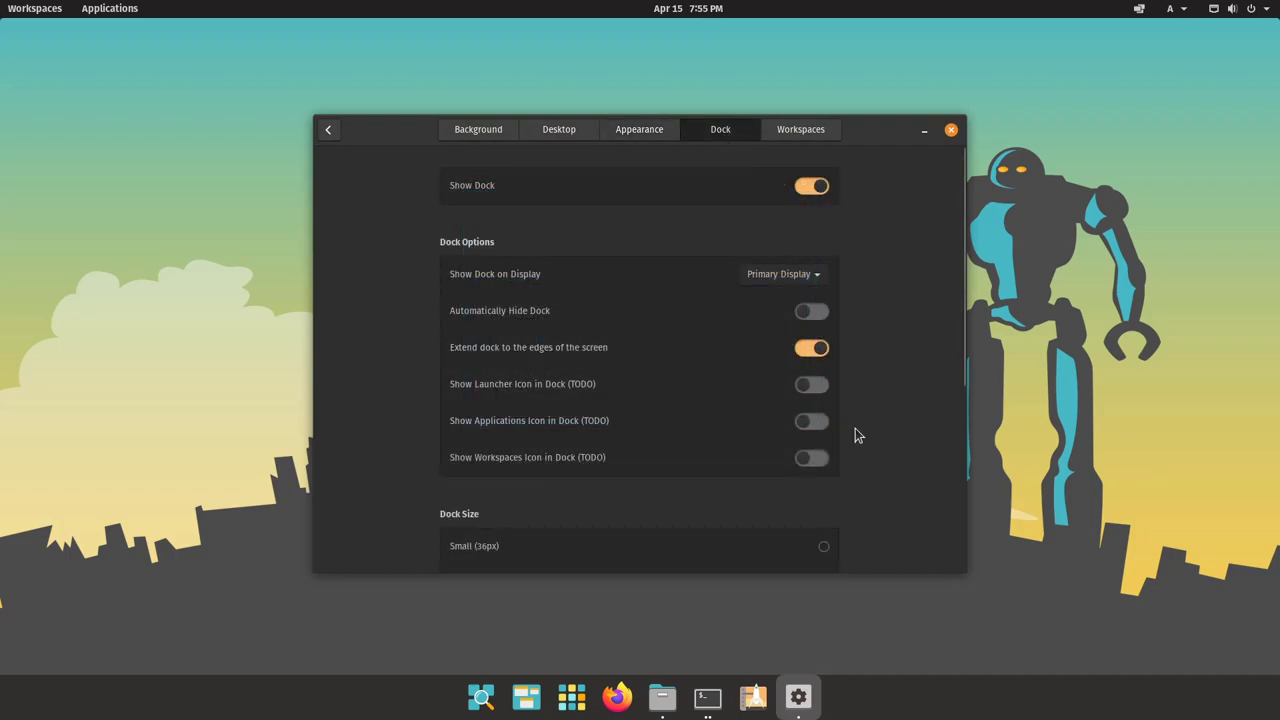
scroll(903, 398, down, 3)
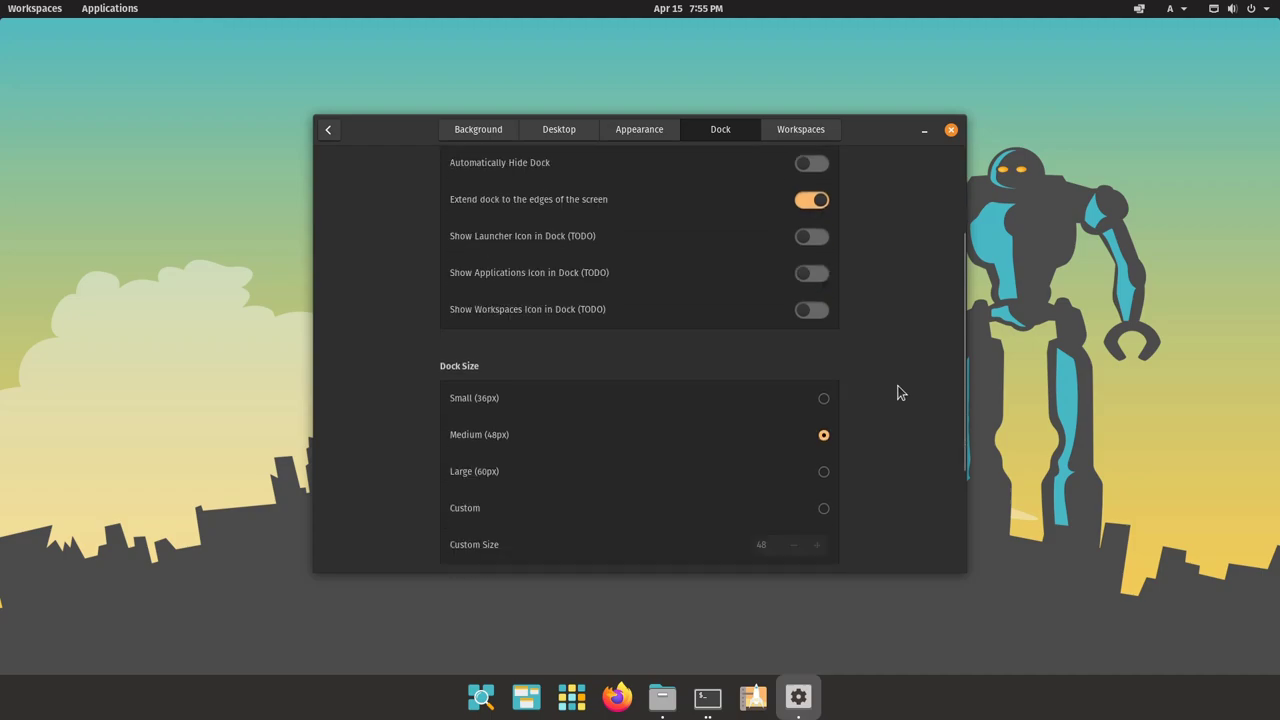
scroll(903, 397, down, 3)
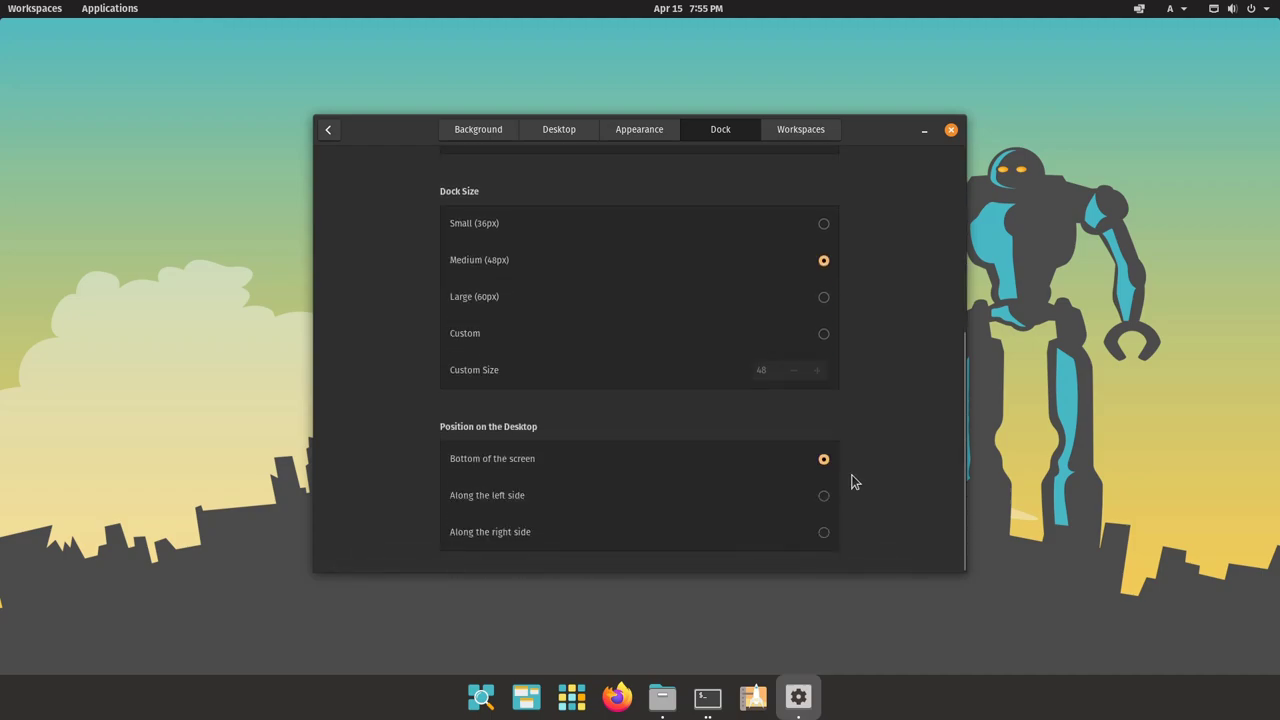
click(826, 498)
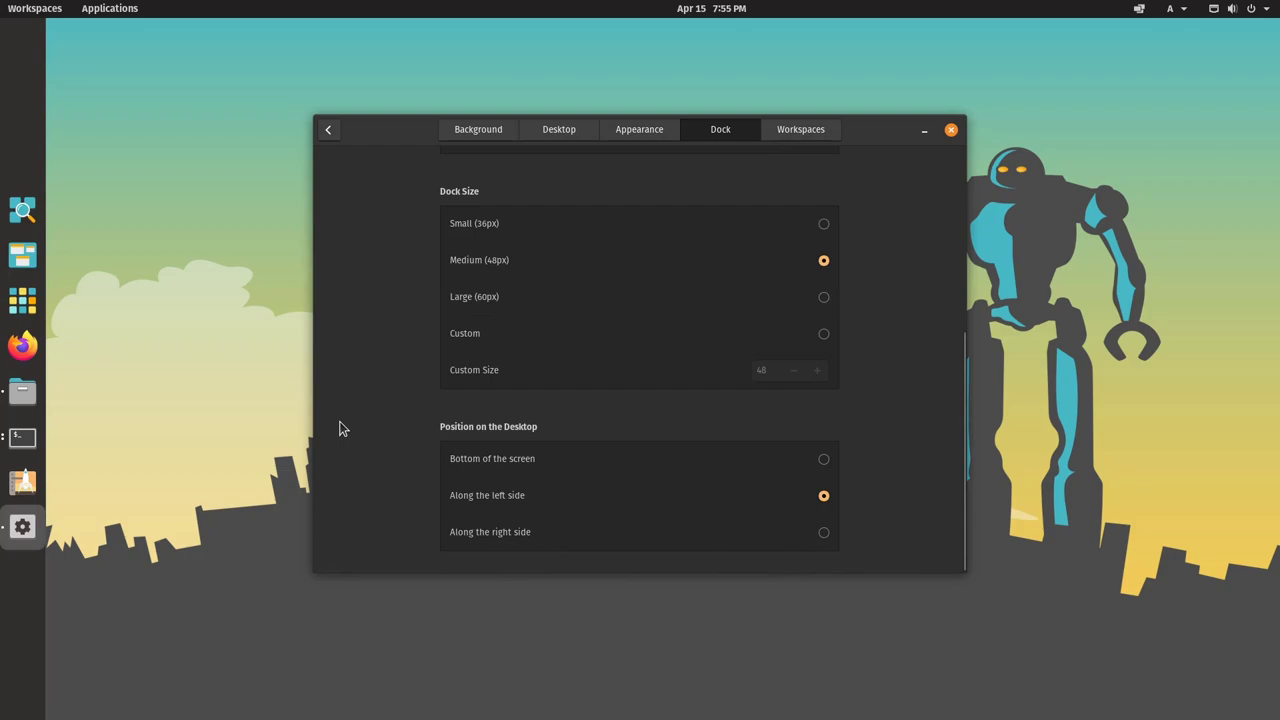
click(824, 460)
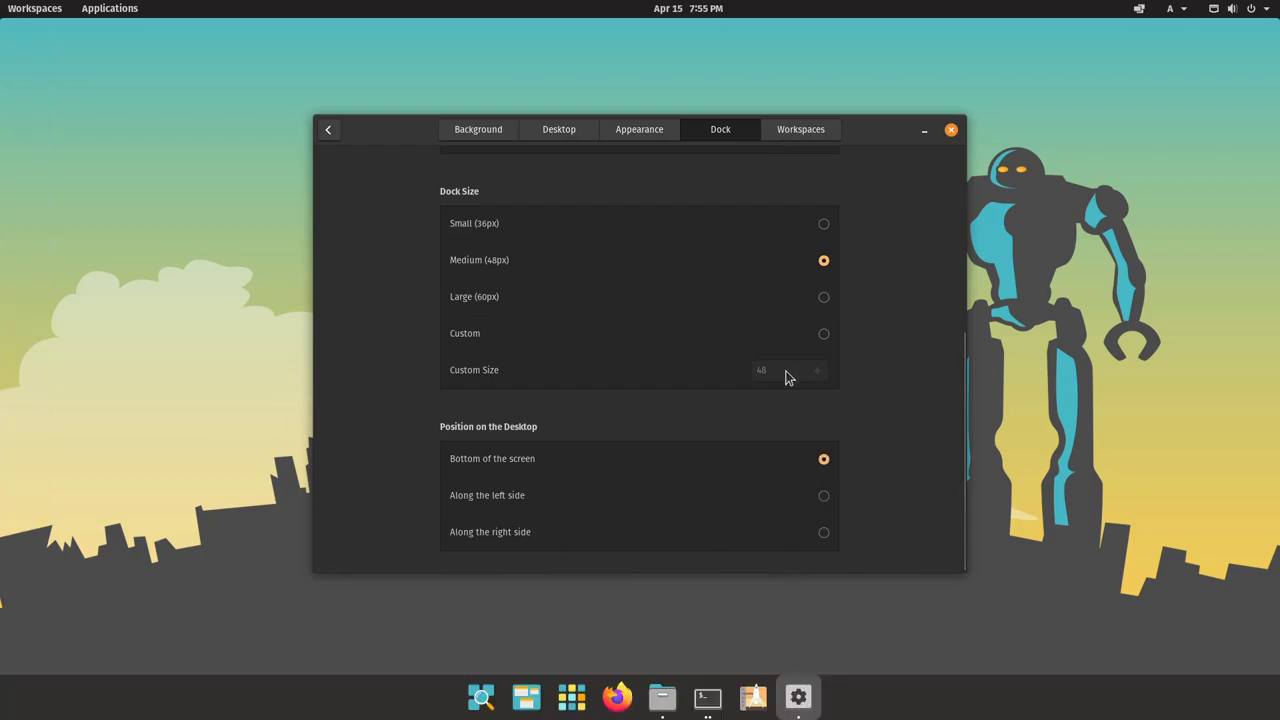
Set the workspace picker to 'Along the Right Side (TODO)' and bring up the workspaces overview
click(797, 132)
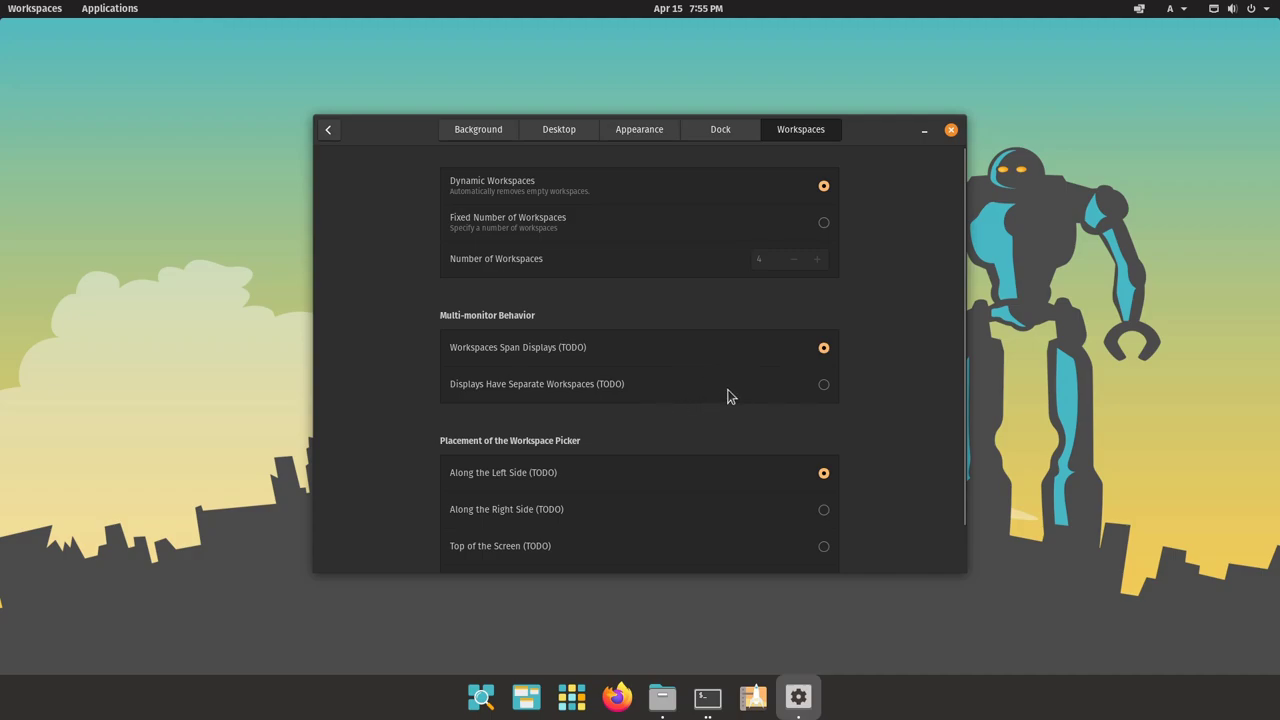
scroll(873, 387, down, 1)
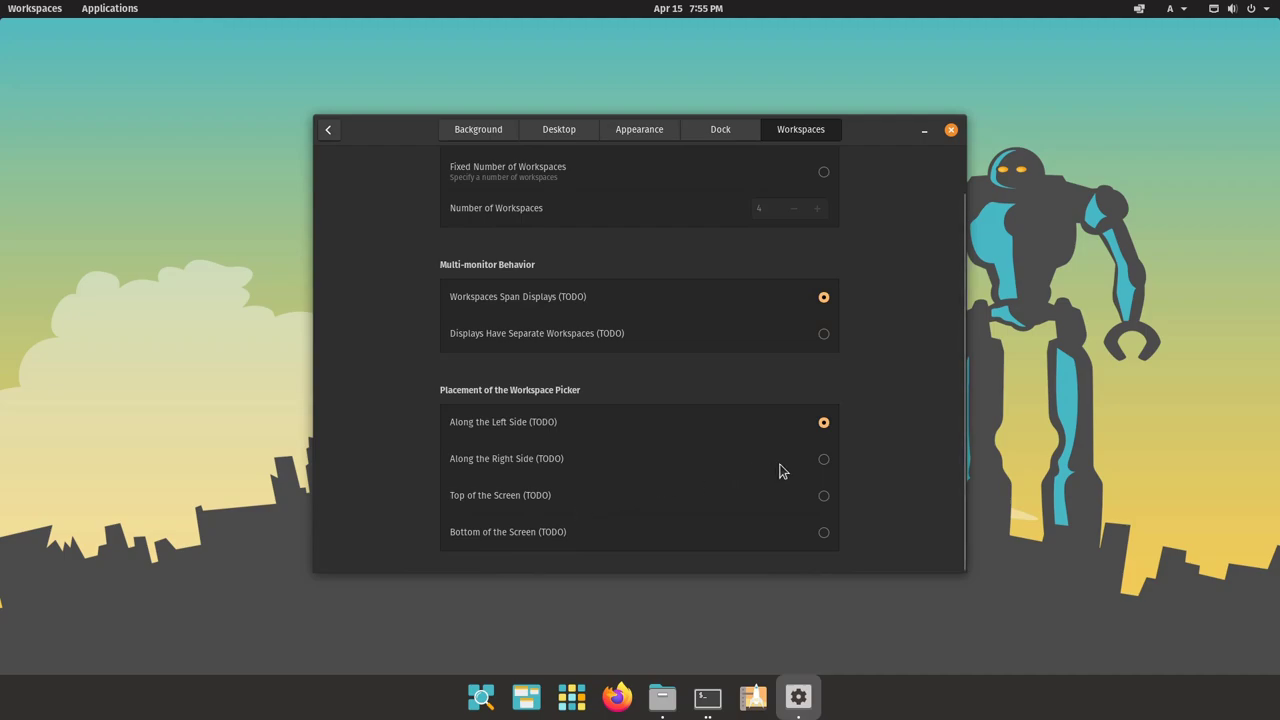
click(824, 464)
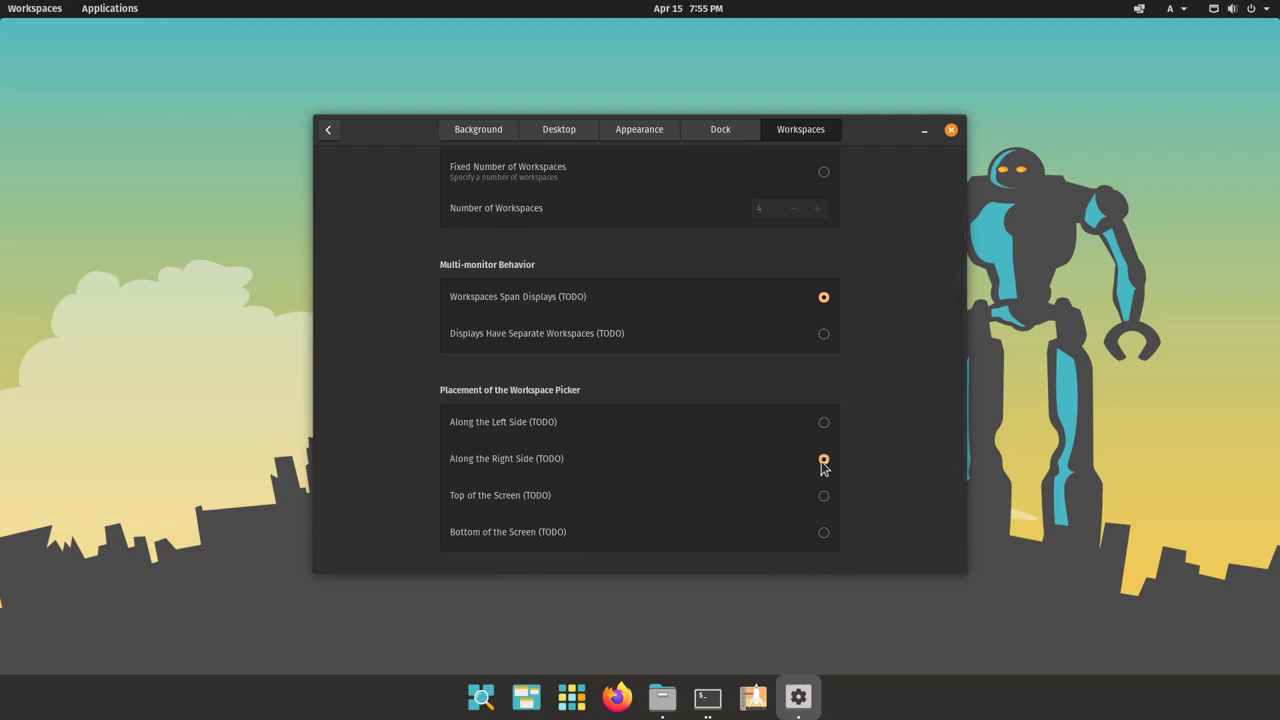
click(526, 697)
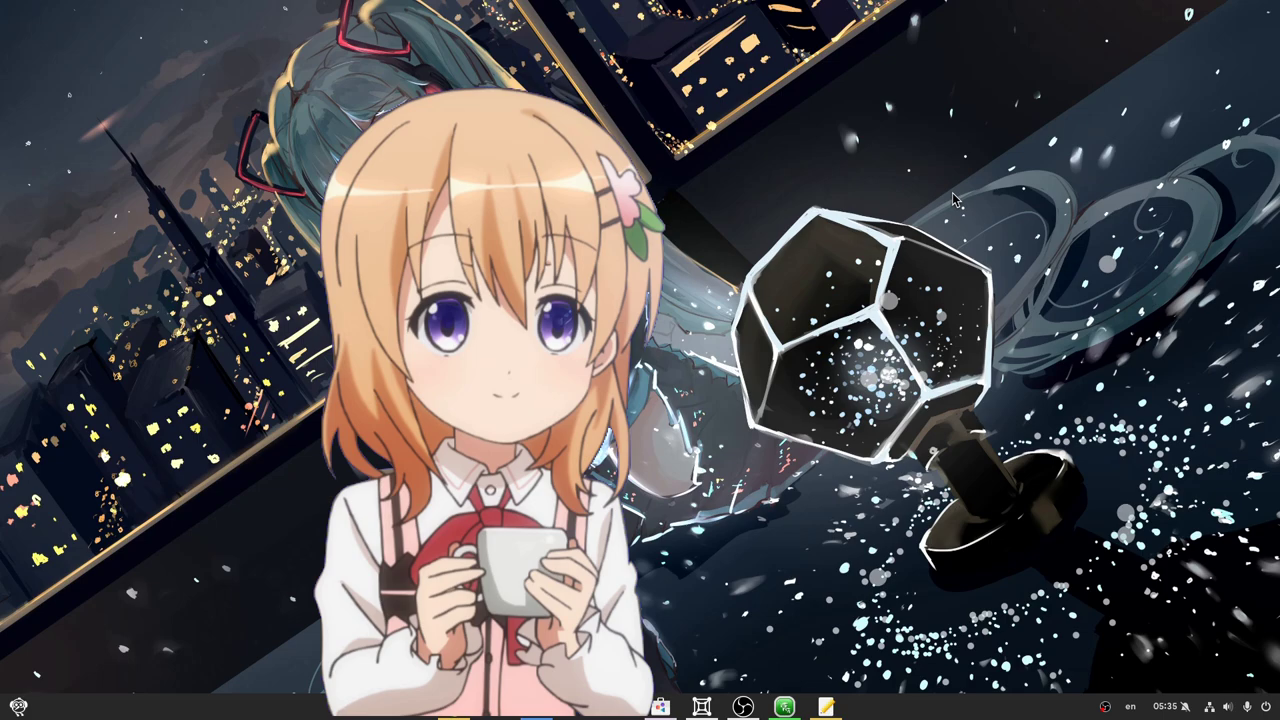
Browse GNOME Software's Installed and Explore pages, then send its window to a new workspace
click(662, 707)
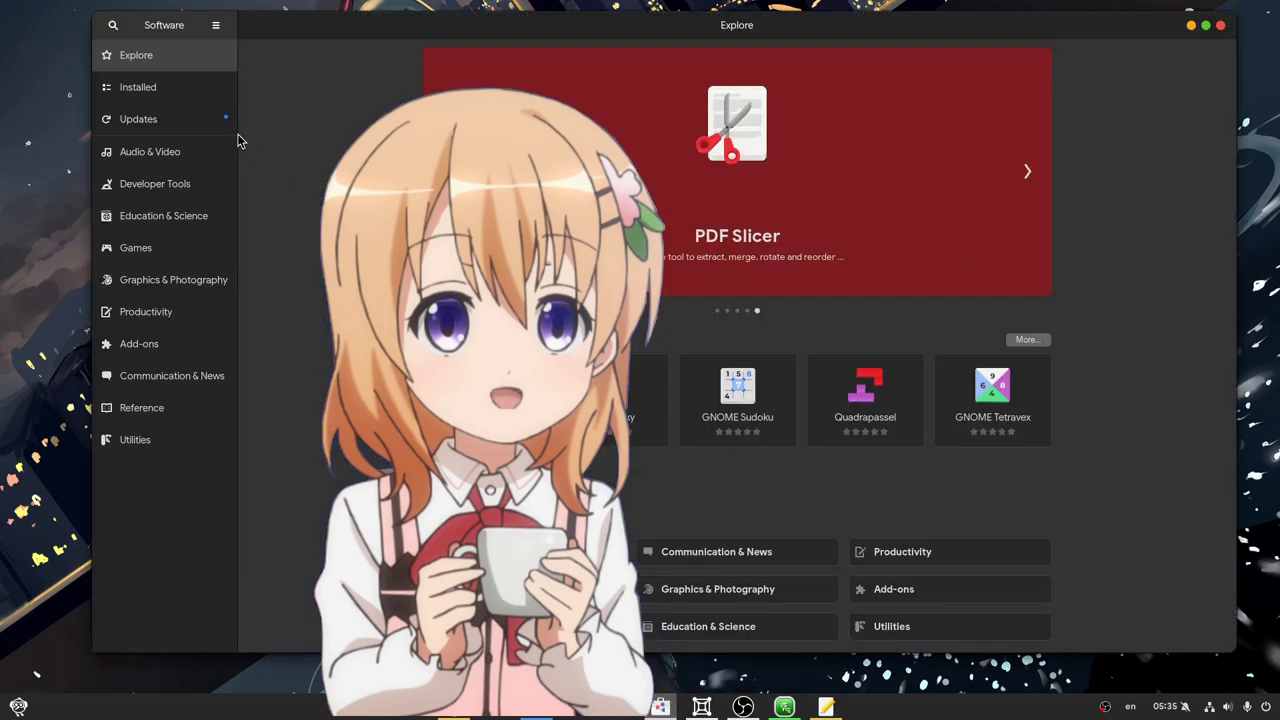
click(176, 87)
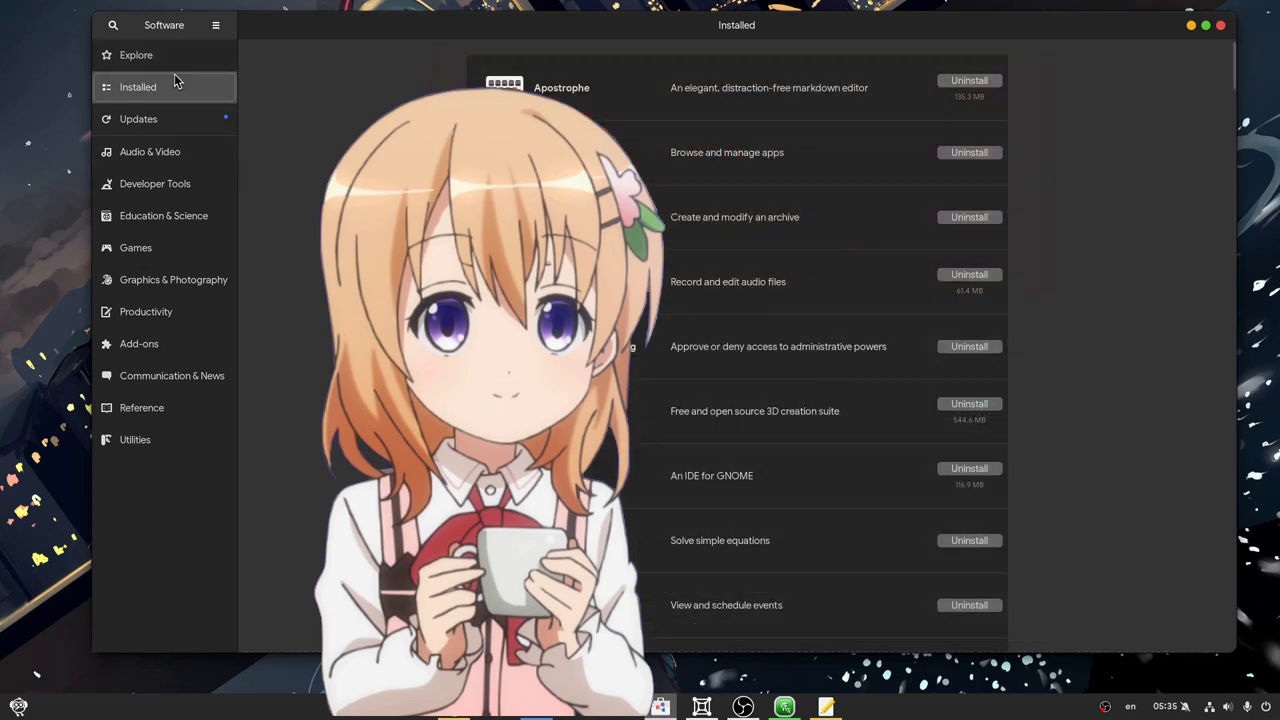
click(171, 57)
key(super)
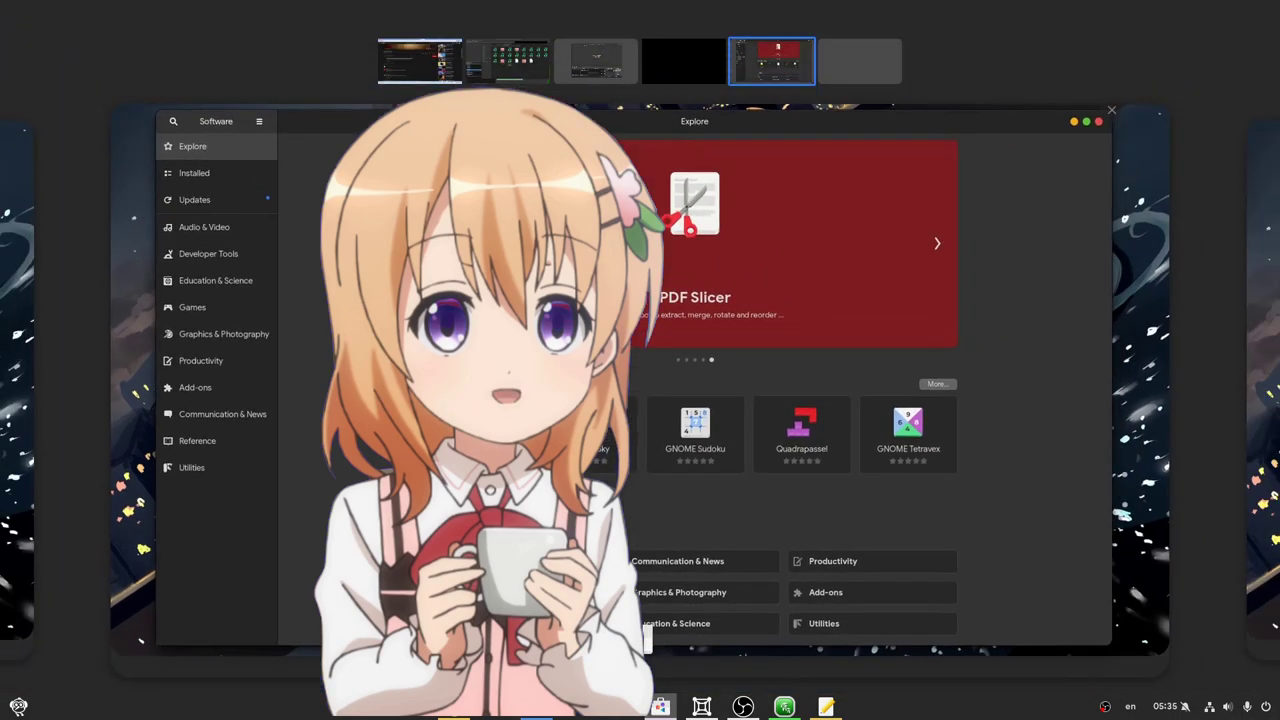
key(super+shift+Page_Down)
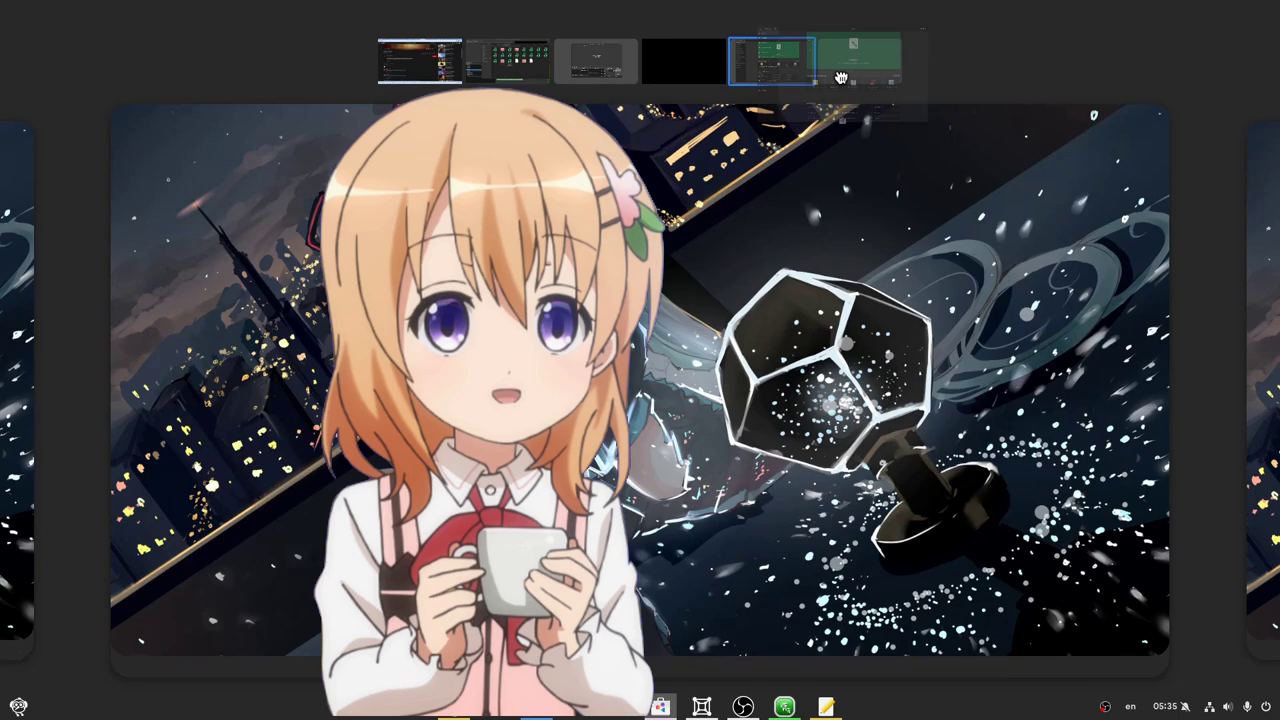